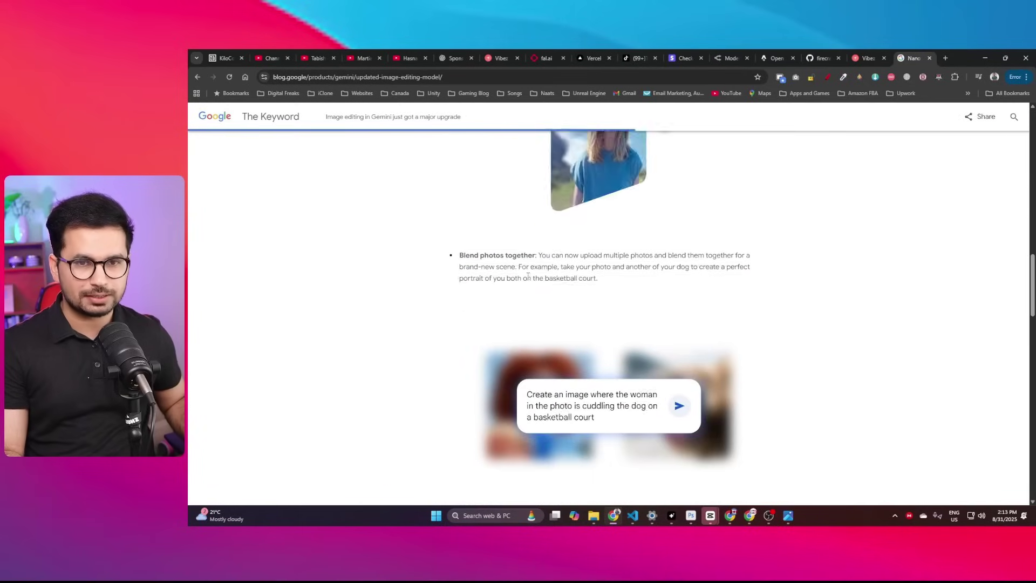
scroll(512, 324, down, 2)
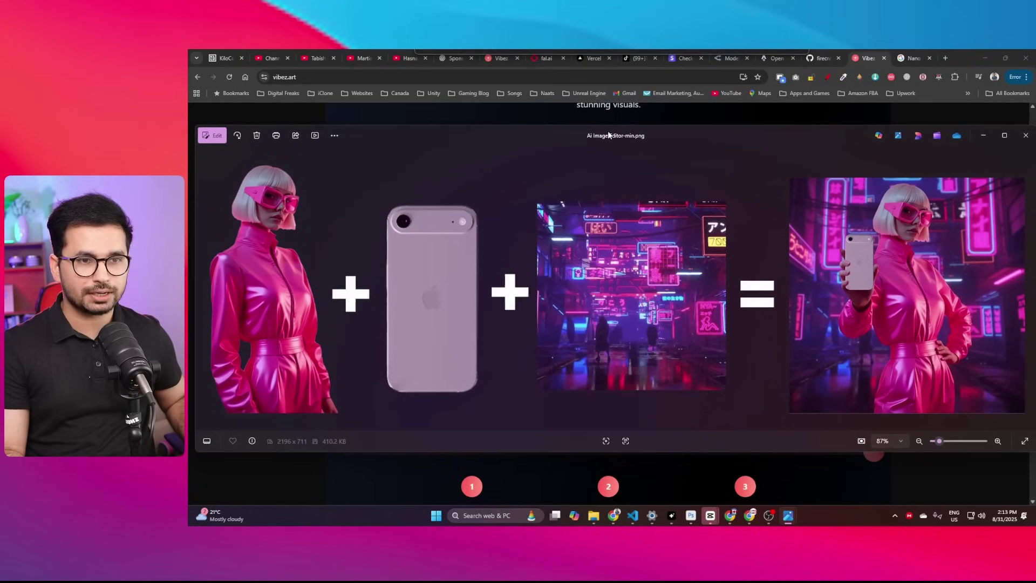
Pan across the enlarged Ai Image Editor-min.png composite toward the phone, street and woman.
drag(596, 134, 612, 145)
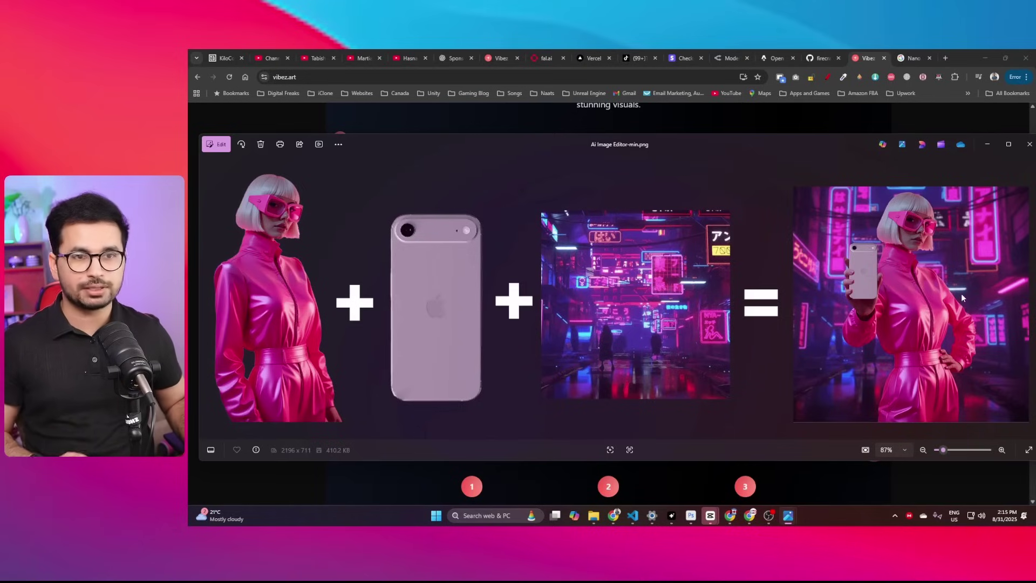
scroll(597, 277, up, 5)
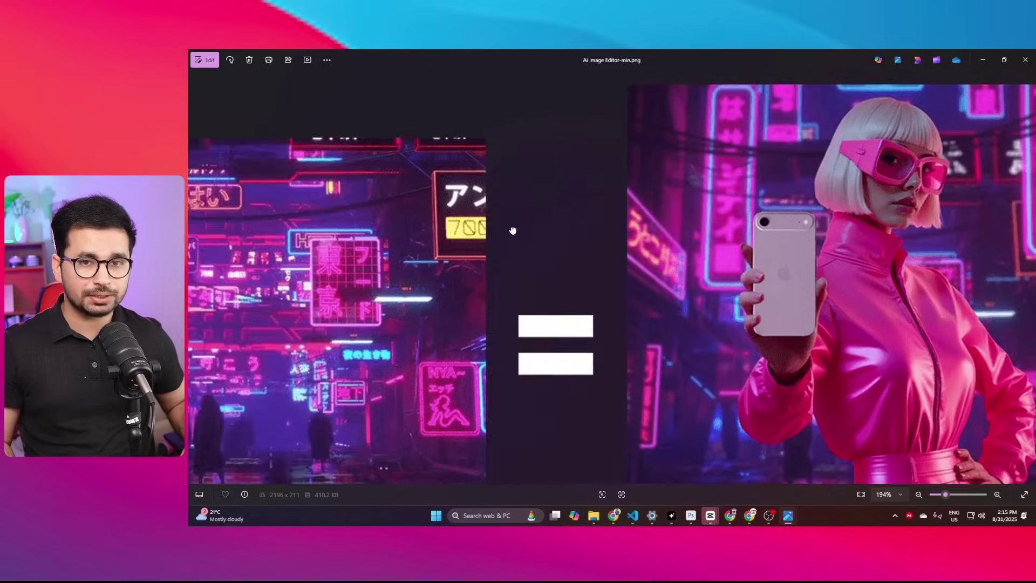
mouse_move(1008, 271)
mouse_down()
mouse_move(413, 267)
mouse_move(575, 288)
mouse_move(532, 238)
mouse_move(381, 243)
mouse_up()
drag(259, 267, 891, 267)
drag(324, 211, 370, 219)
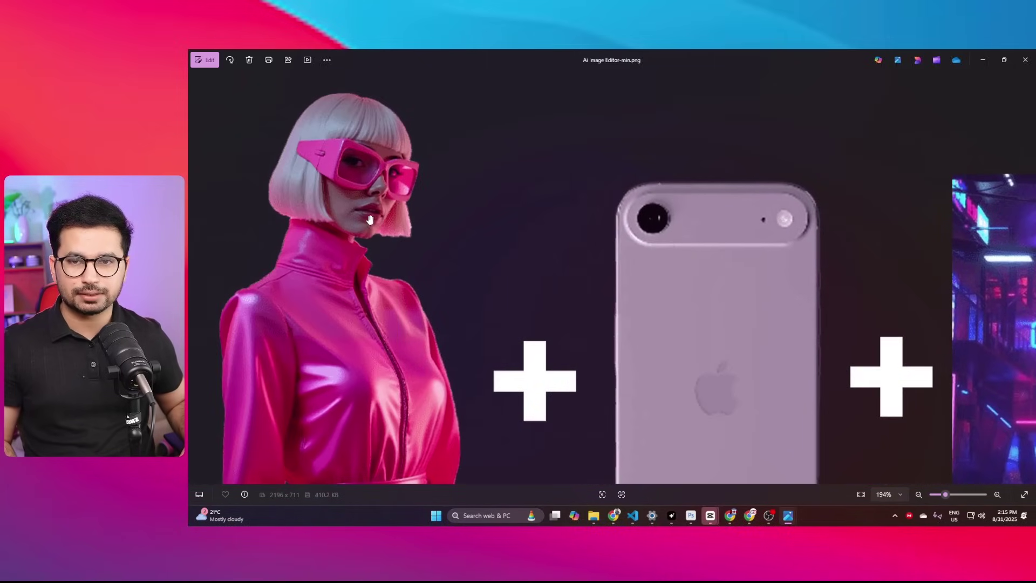
scroll(359, 226, down, 5)
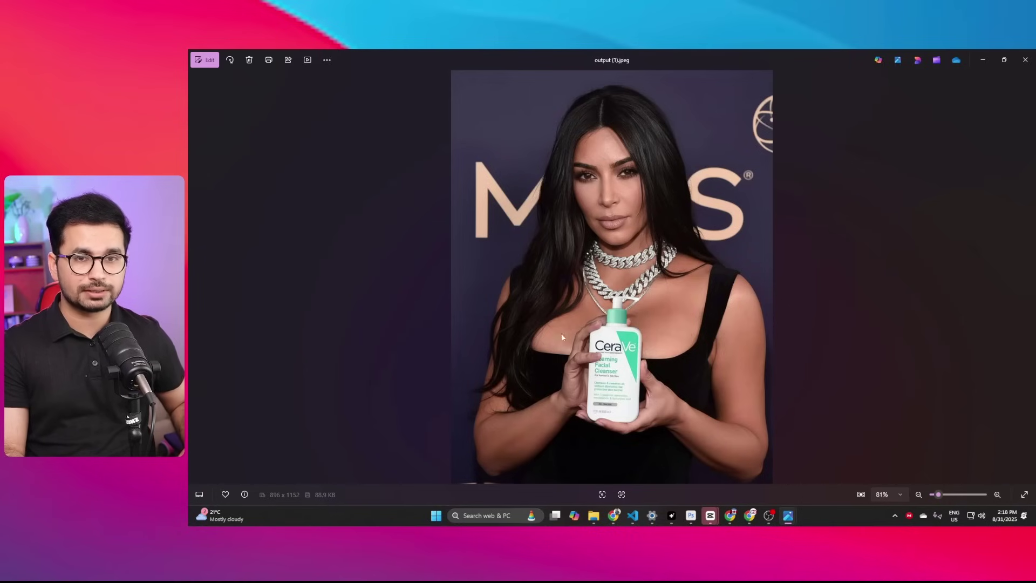
View the source portrait and the foaming facial cleanser product image from File Explorer.
drag(594, 62, 867, 228)
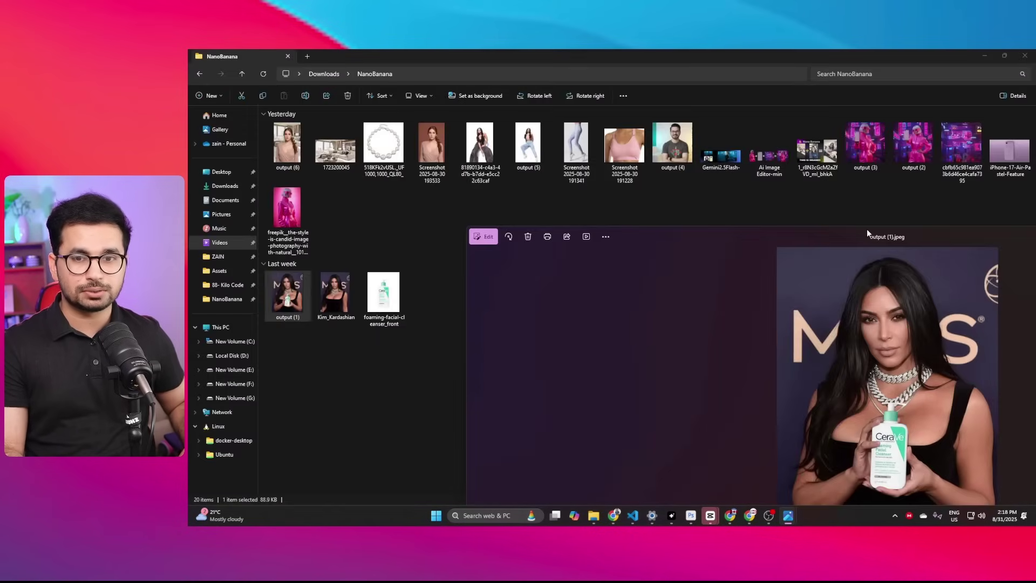
double_click(335, 299)
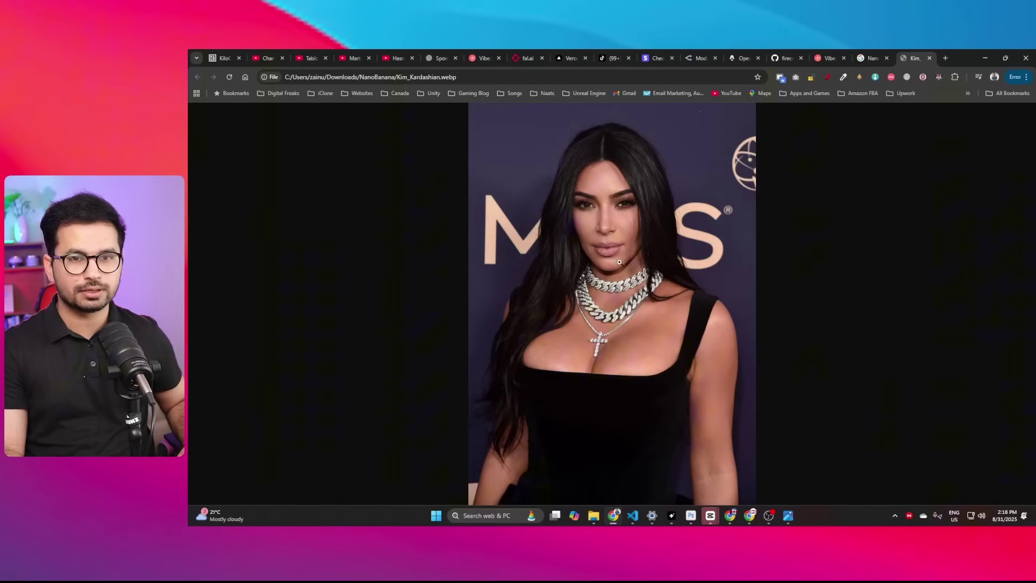
key(alt+Tab)
double_click(382, 290)
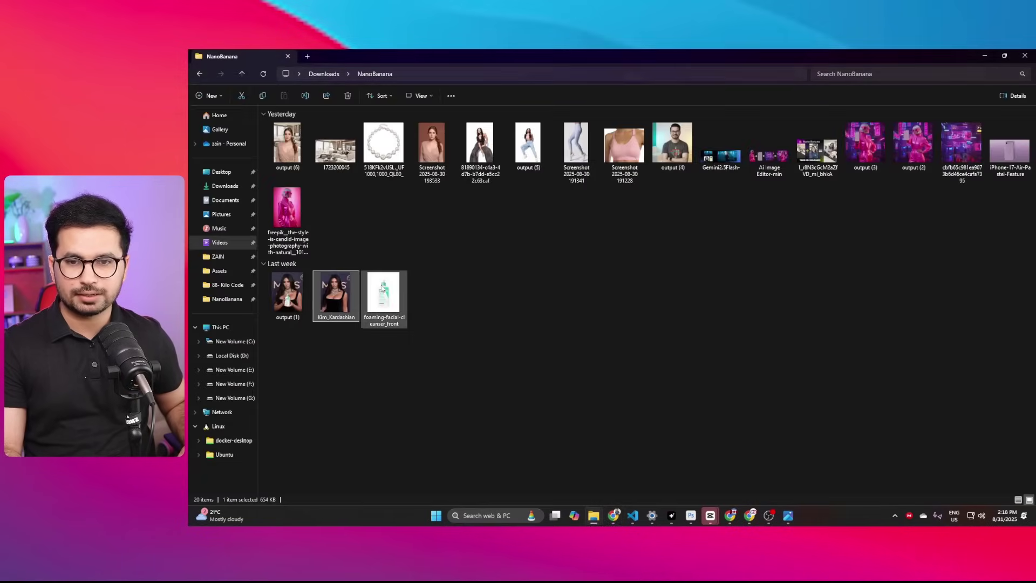
key(alt+Tab)
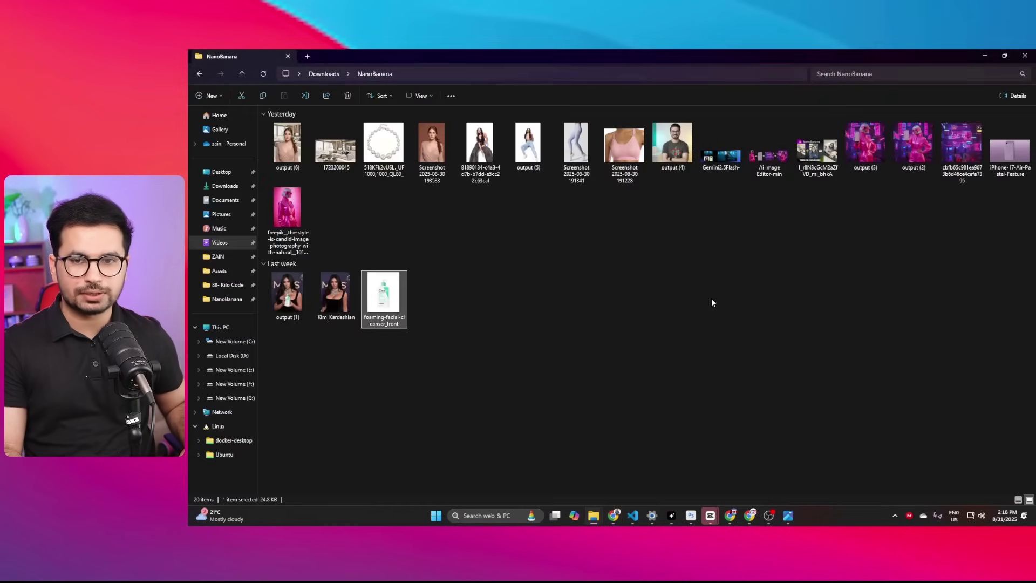
Open output (1).jpeg and shift the zoomed view onto the bottle.
click(280, 298)
double_click(281, 298)
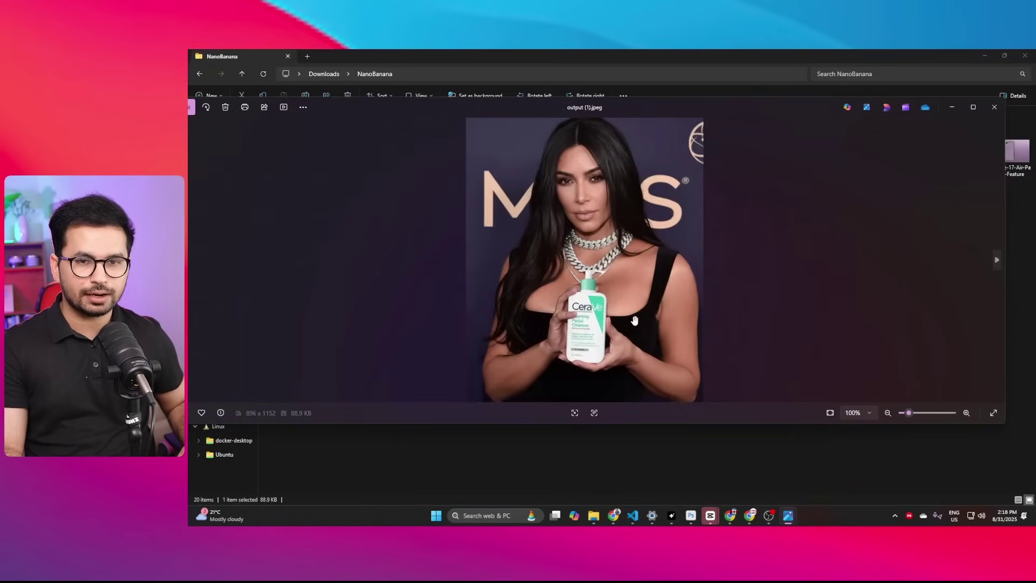
scroll(589, 274, up, 2)
scroll(588, 274, up, 2)
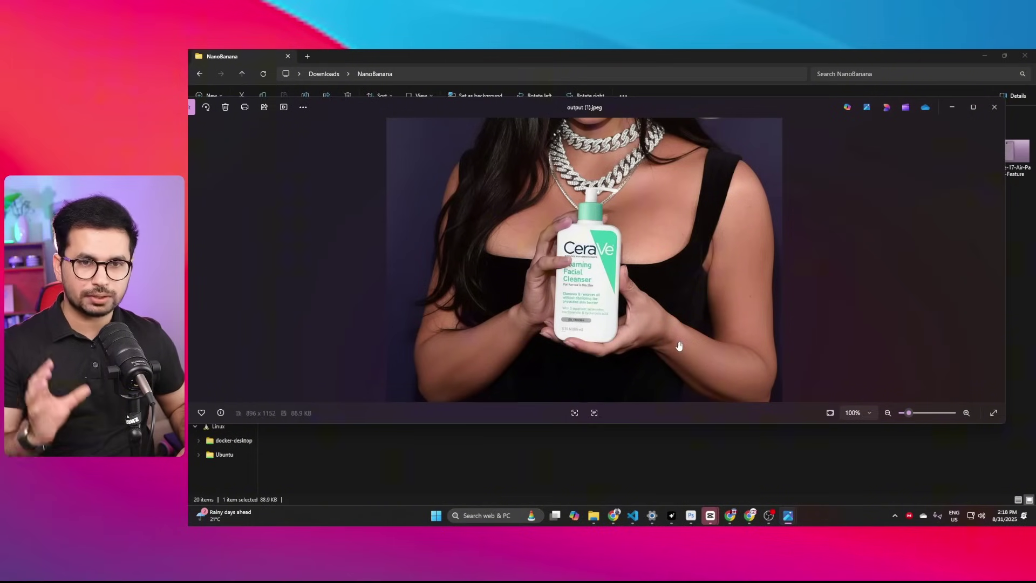
drag(652, 304, 657, 287)
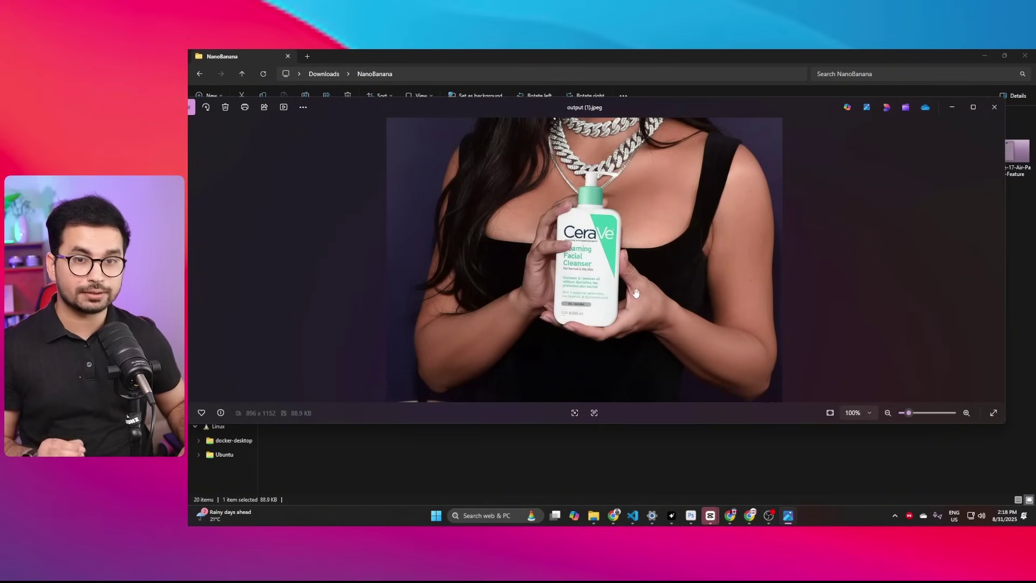
scroll(615, 301, up, 2)
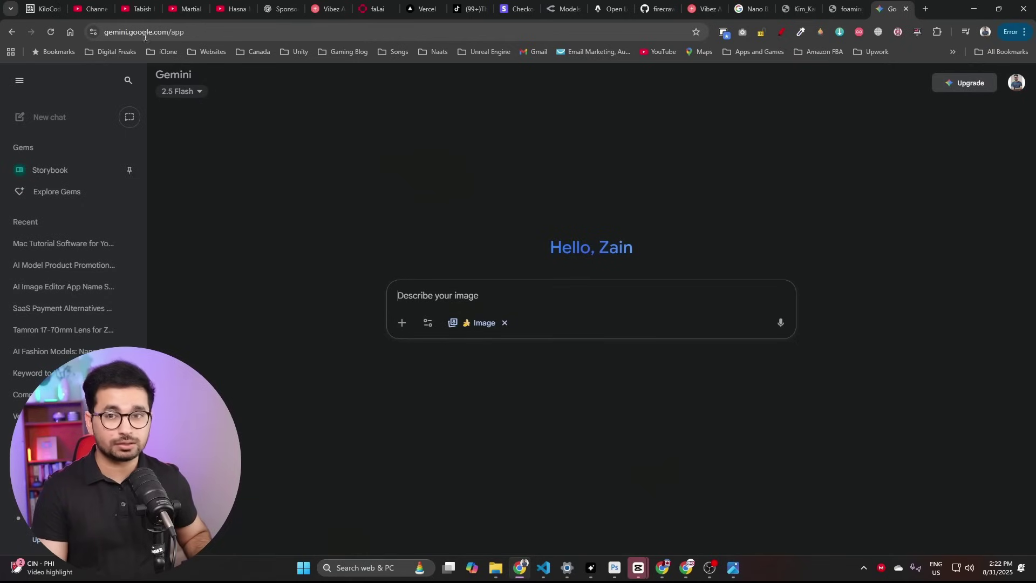
Check the Gemini models listed under the 2.5 Flash dropdown, then dismiss the list.
click(199, 92)
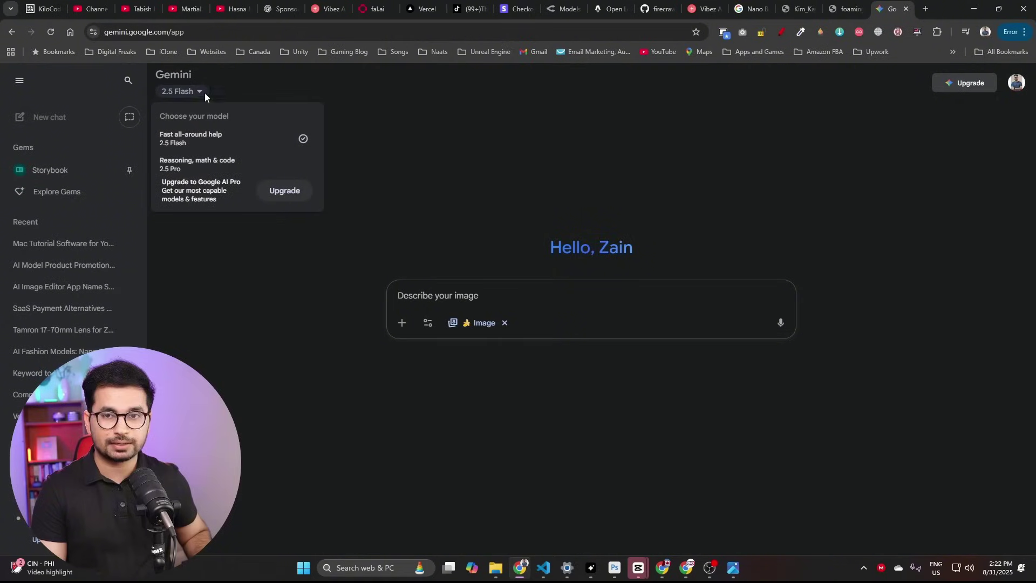
click(193, 91)
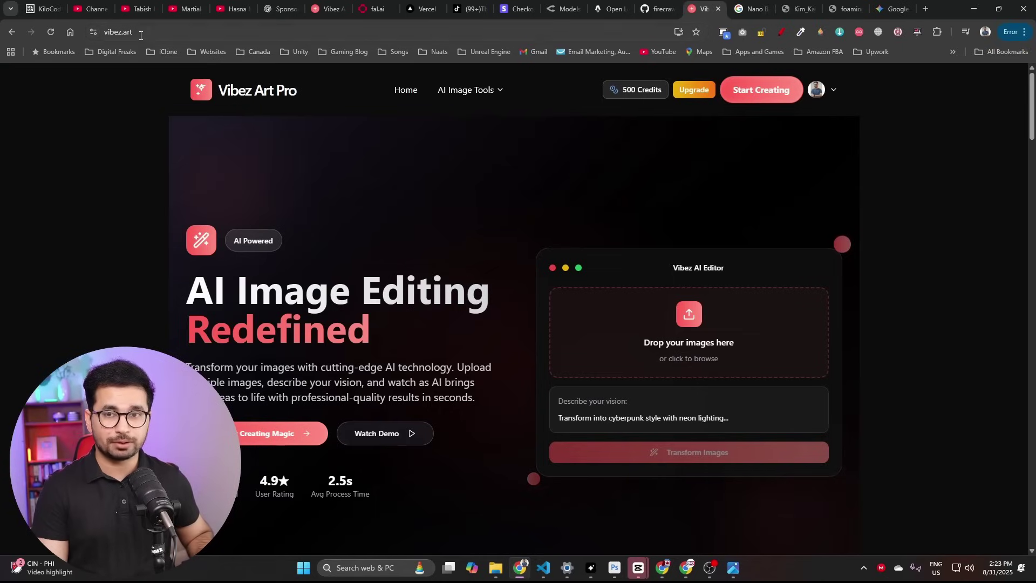
Choose Nano Banana! AI from the AI Image Tools menu on vibez.art.
click(117, 32)
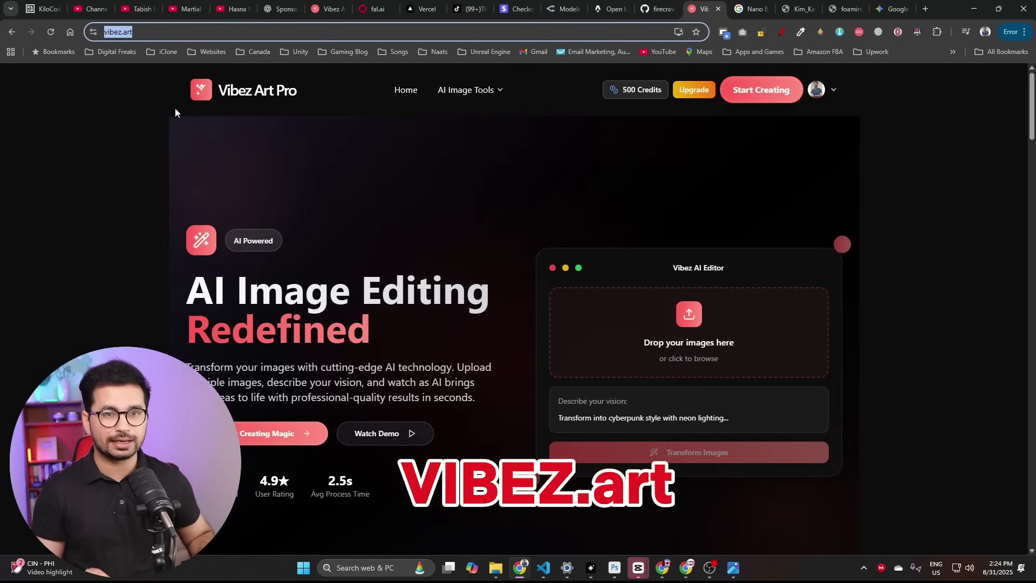
click(341, 139)
click(489, 100)
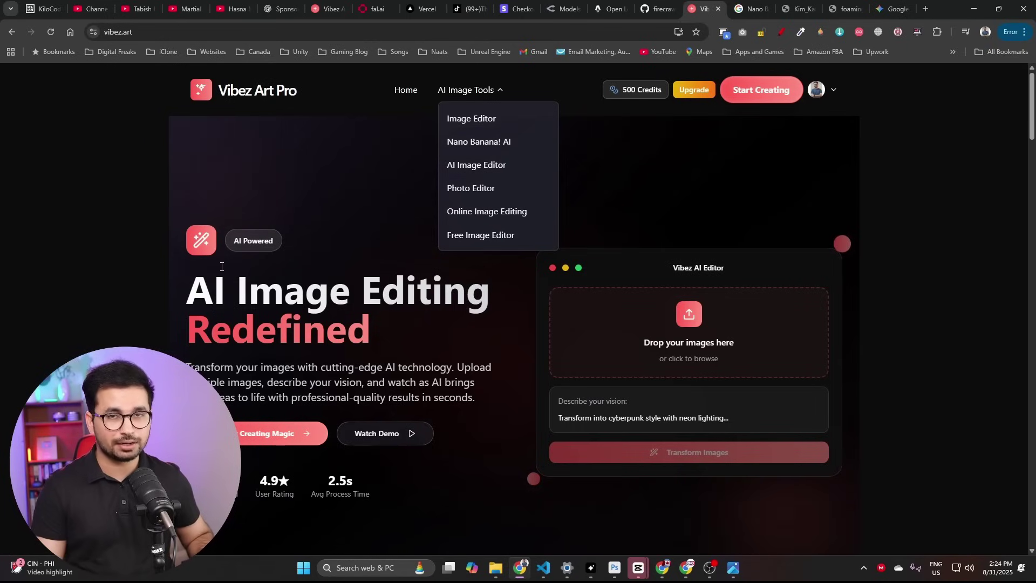
click(115, 31)
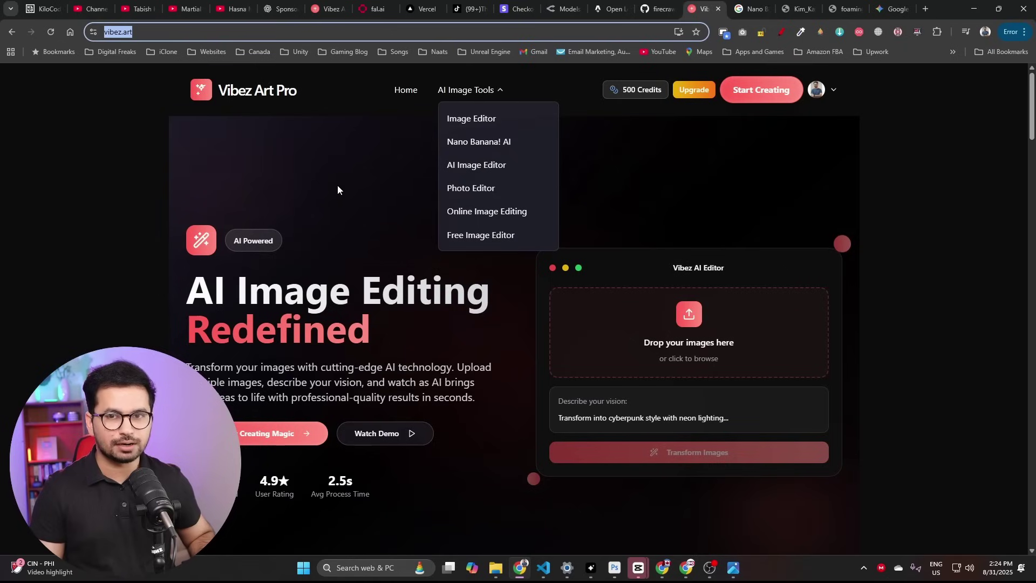
key(Escape)
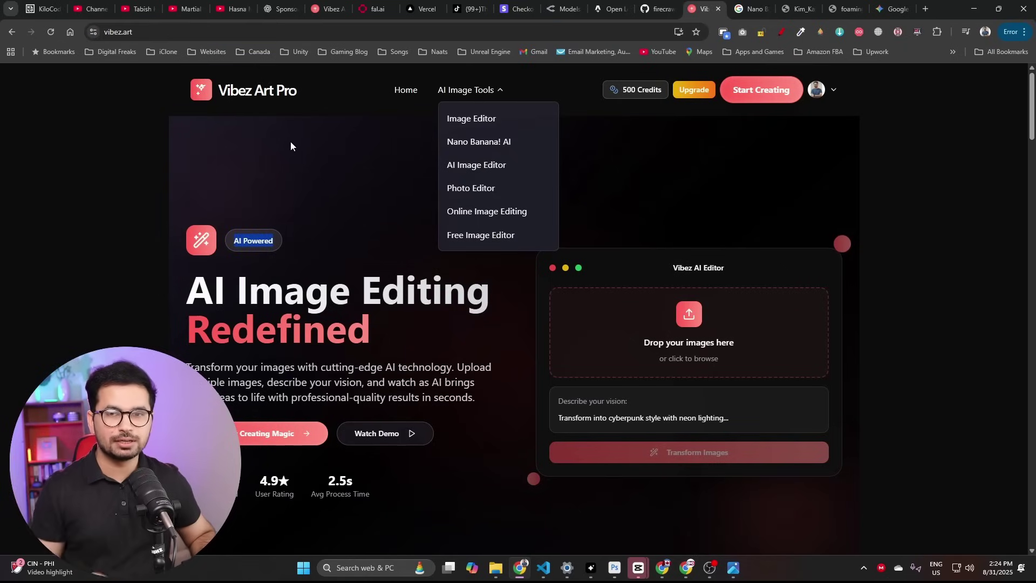
click(170, 33)
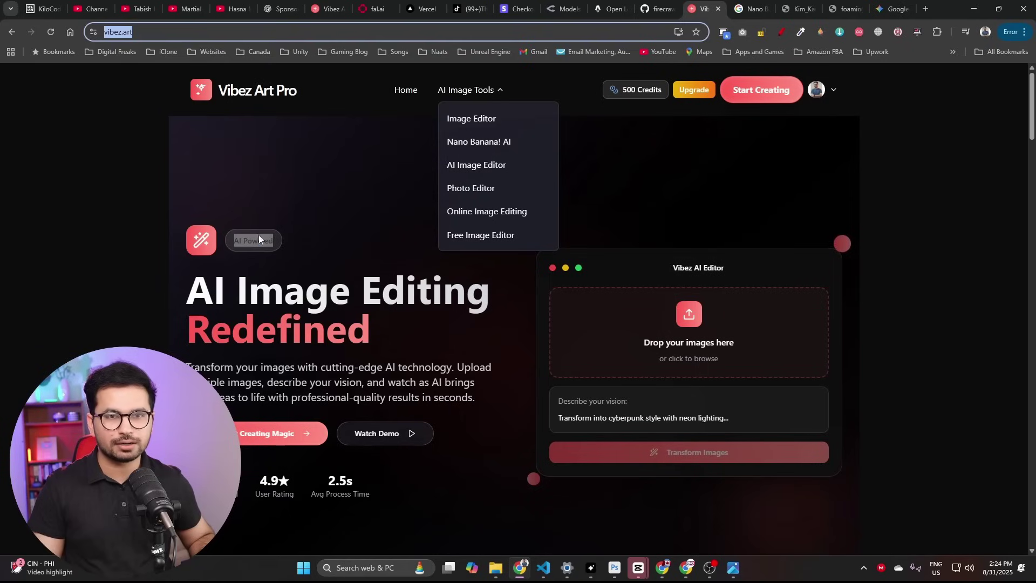
key(Escape)
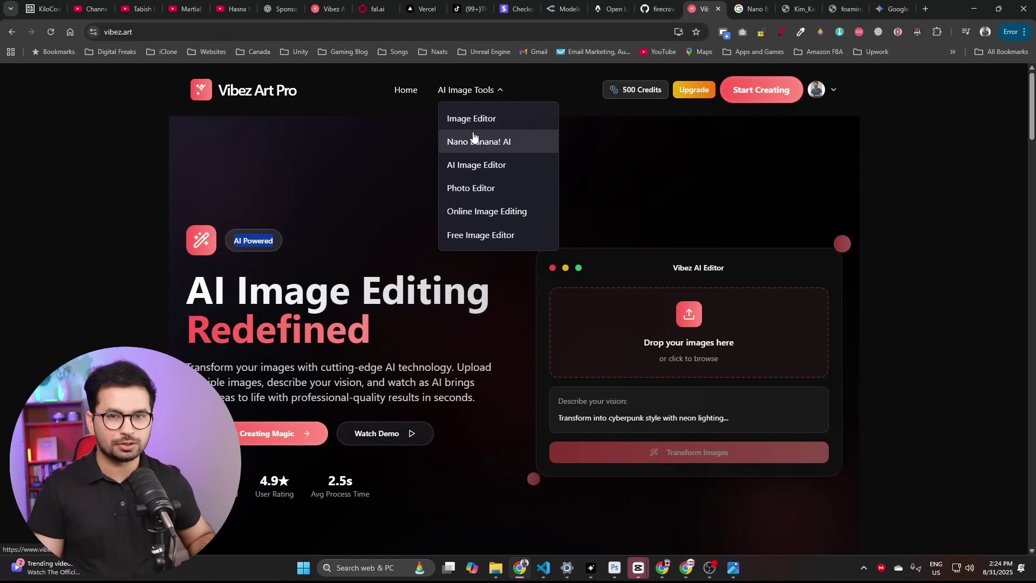
click(470, 121)
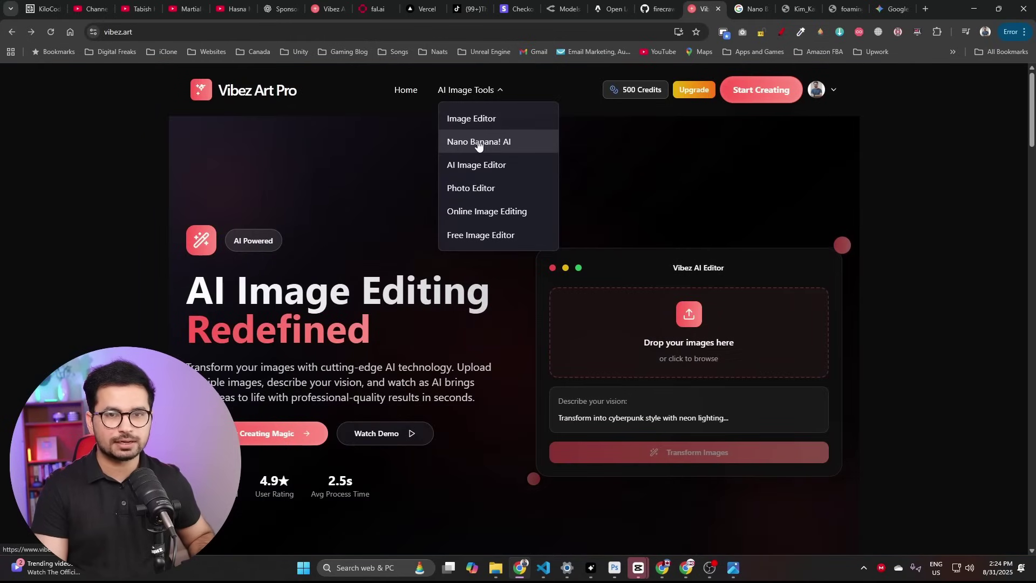
click(481, 143)
scroll(487, 222, down, 5)
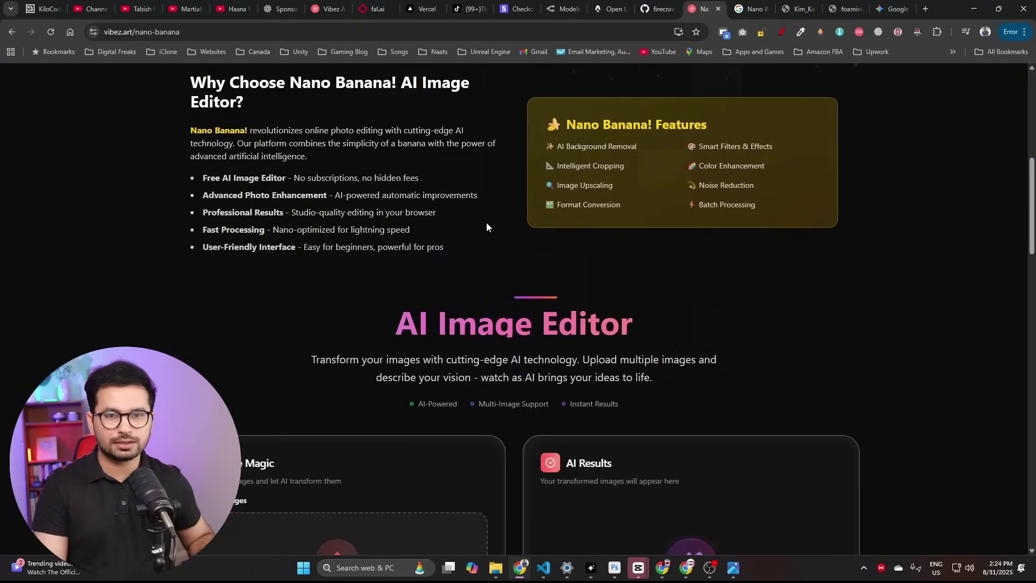
scroll(487, 222, down, 2)
scroll(487, 222, down, 3)
scroll(324, 312, up, 2)
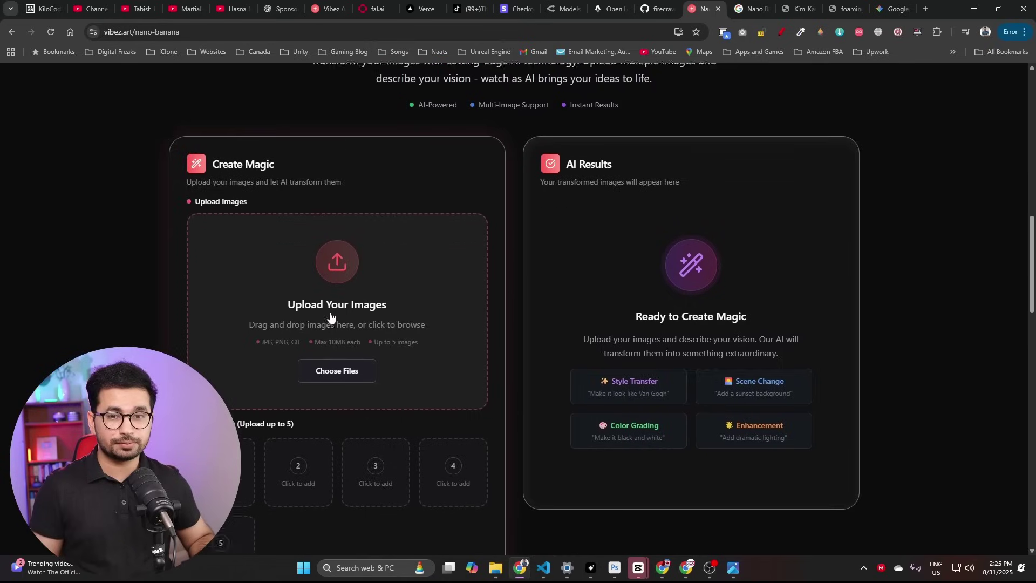
scroll(365, 372, down, 2)
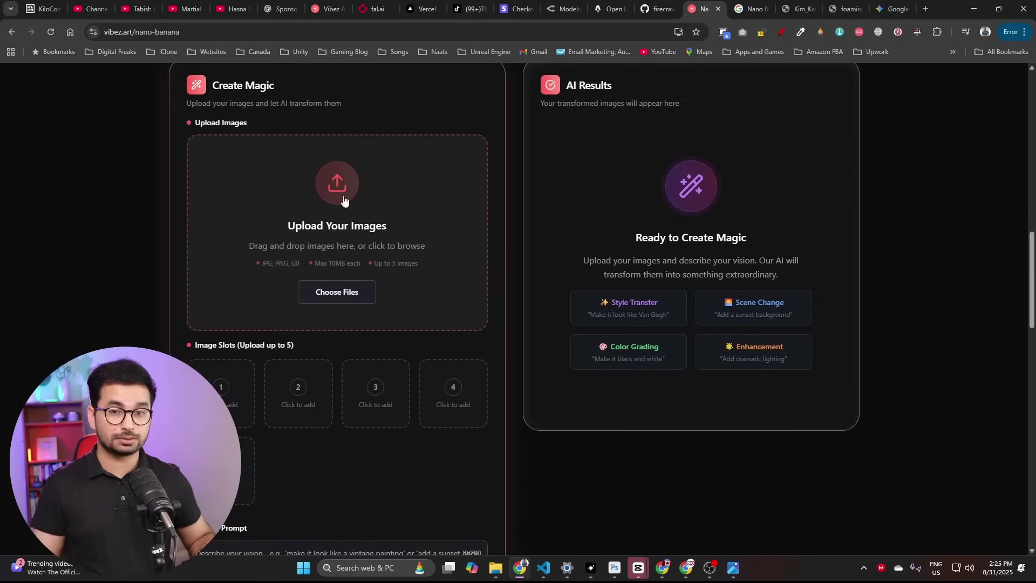
scroll(378, 265, down, 1)
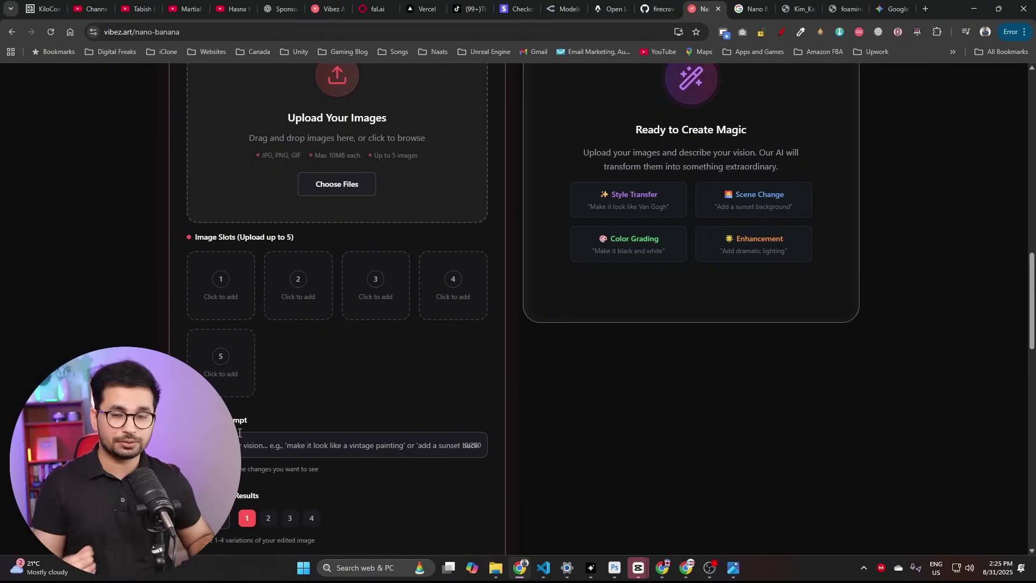
scroll(301, 400, up, 2)
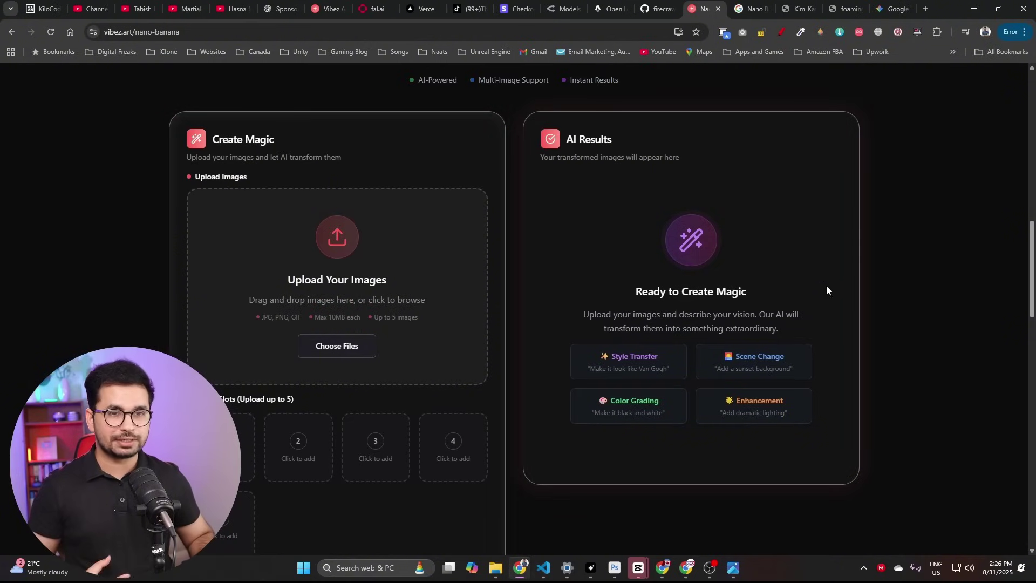
scroll(631, 365, down, 1)
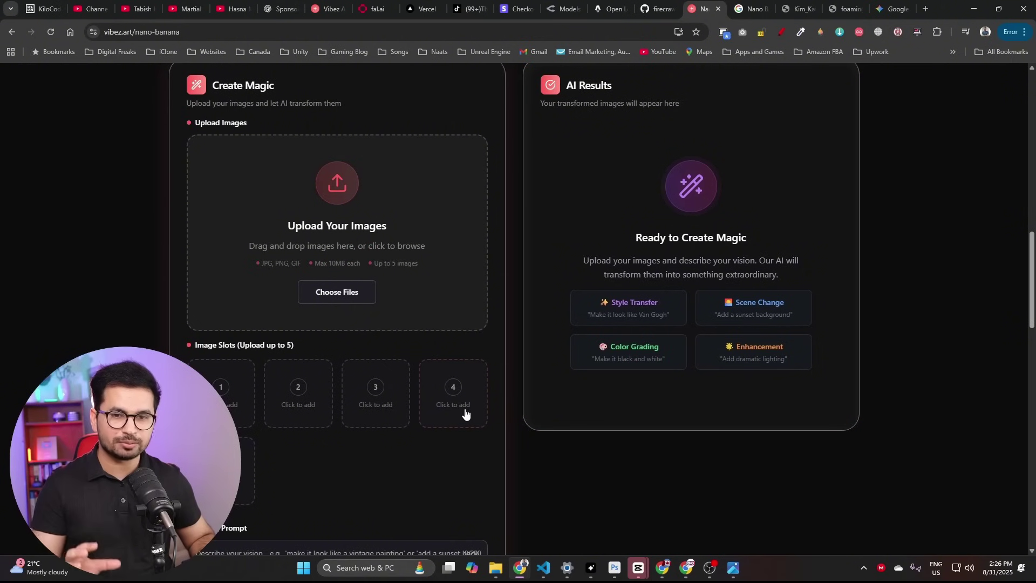
scroll(462, 412, down, 2)
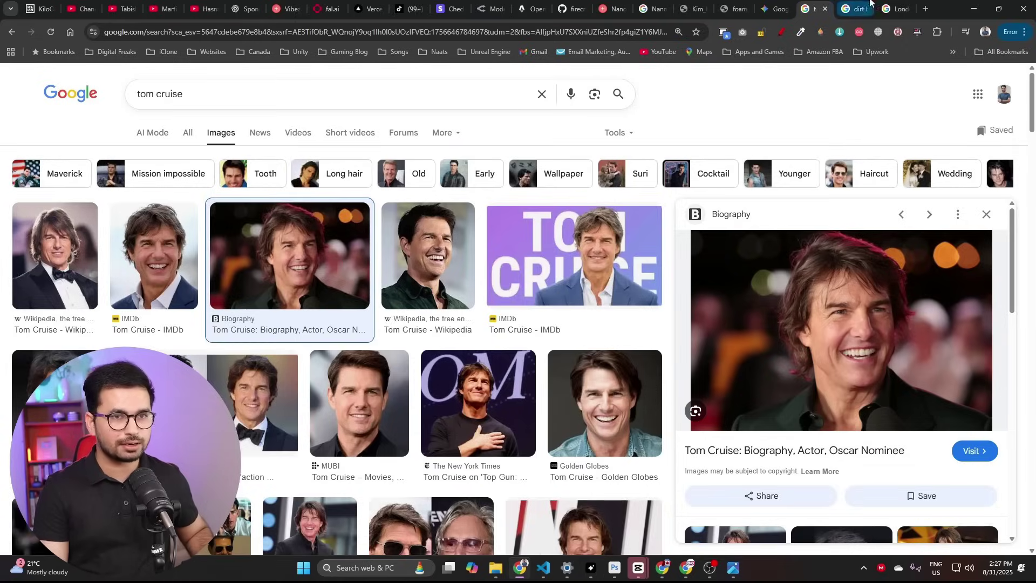
Save the Tom Cruise photo from the image search tabs.
click(854, 9)
click(897, 9)
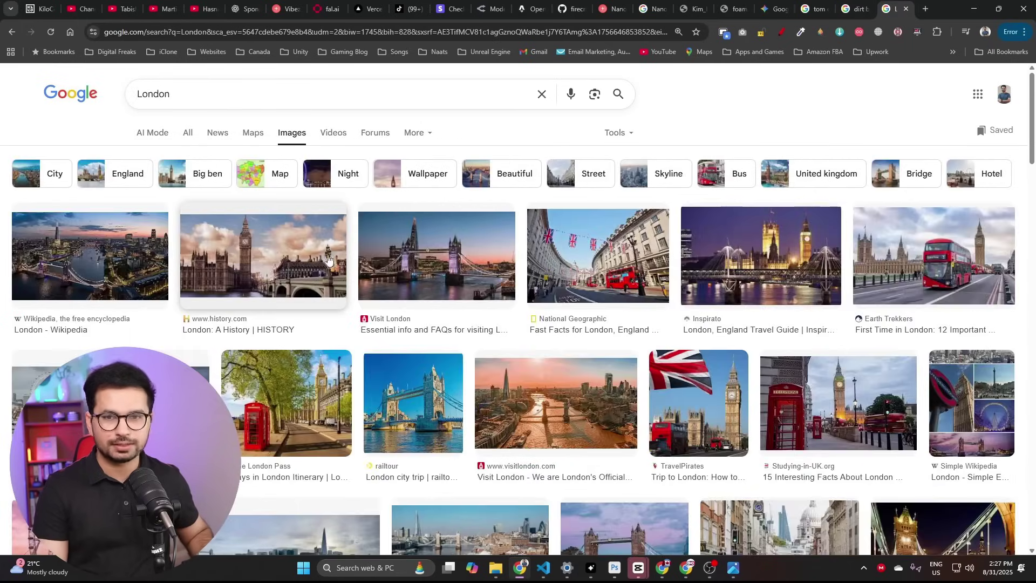
click(814, 9)
right_click(792, 321)
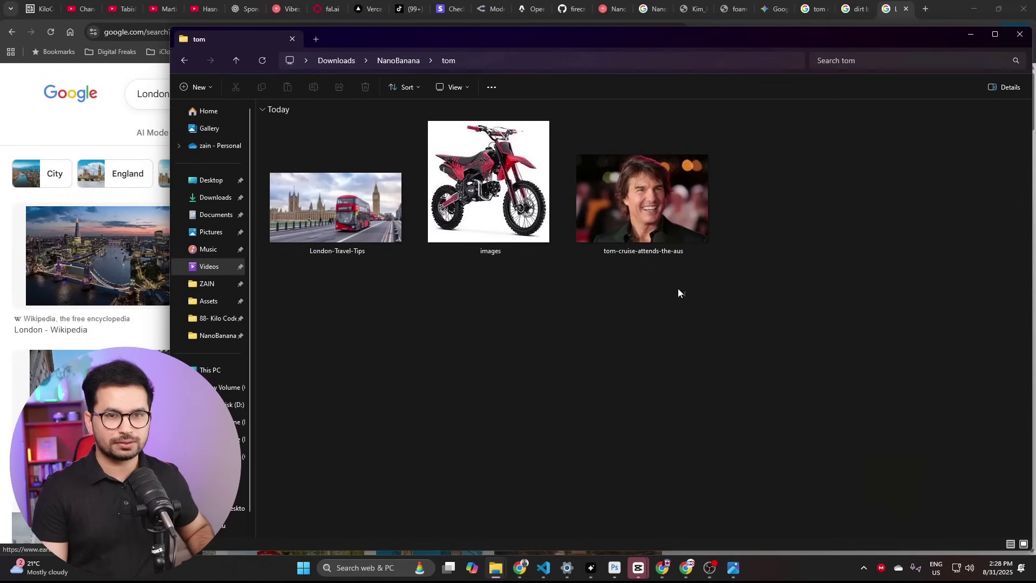
Drag the London-Travel-Tips, images and tom-cruise files onto the Upload Your Images zone.
drag(681, 292, 308, 185)
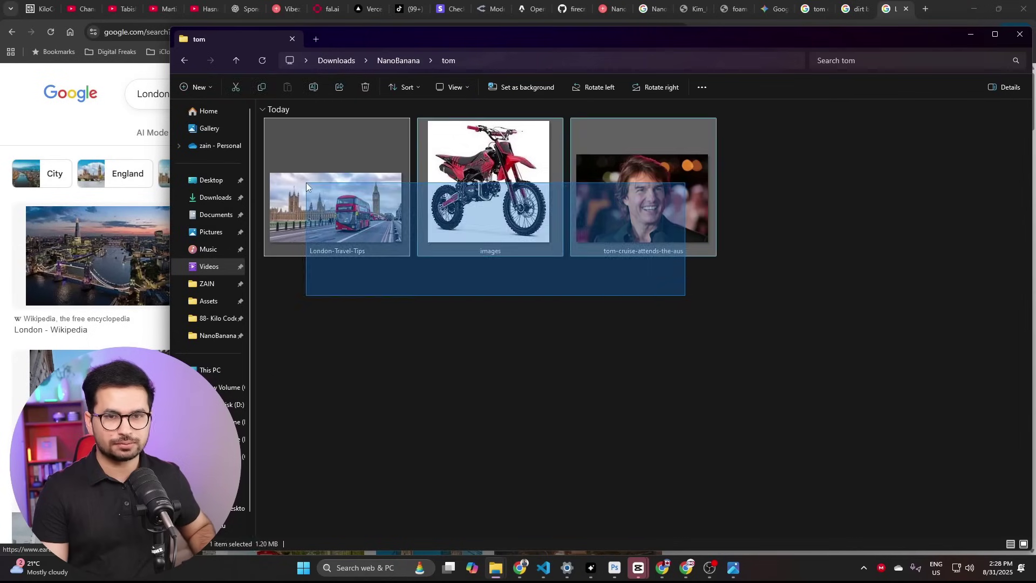
click(664, 260)
click(645, 194)
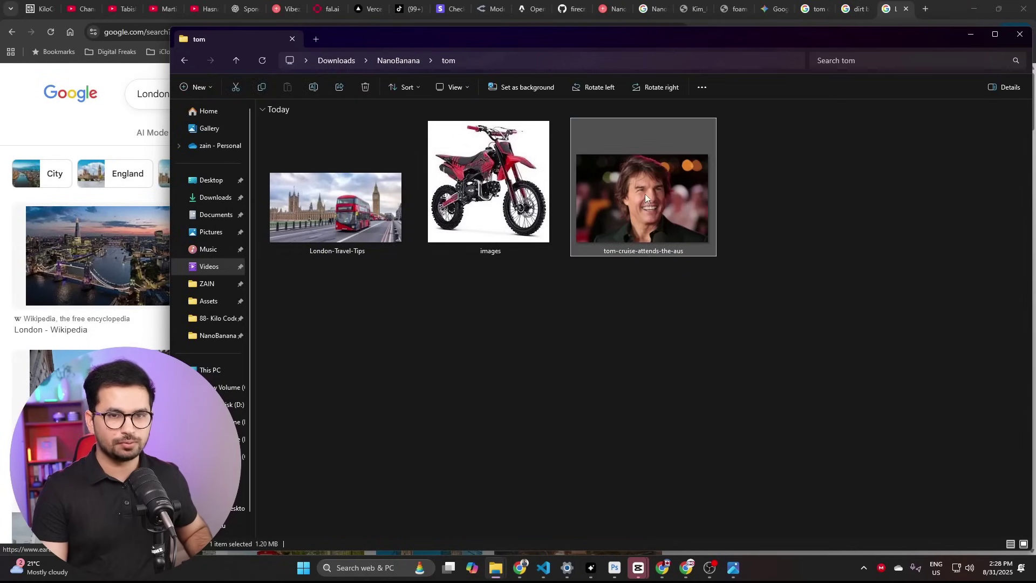
click(317, 191)
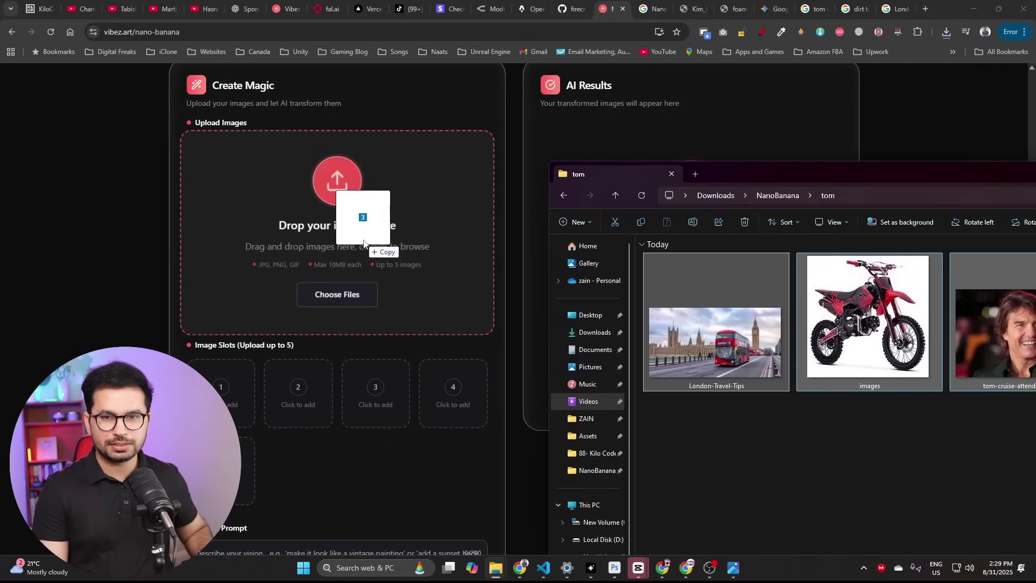
drag(359, 220, 364, 226)
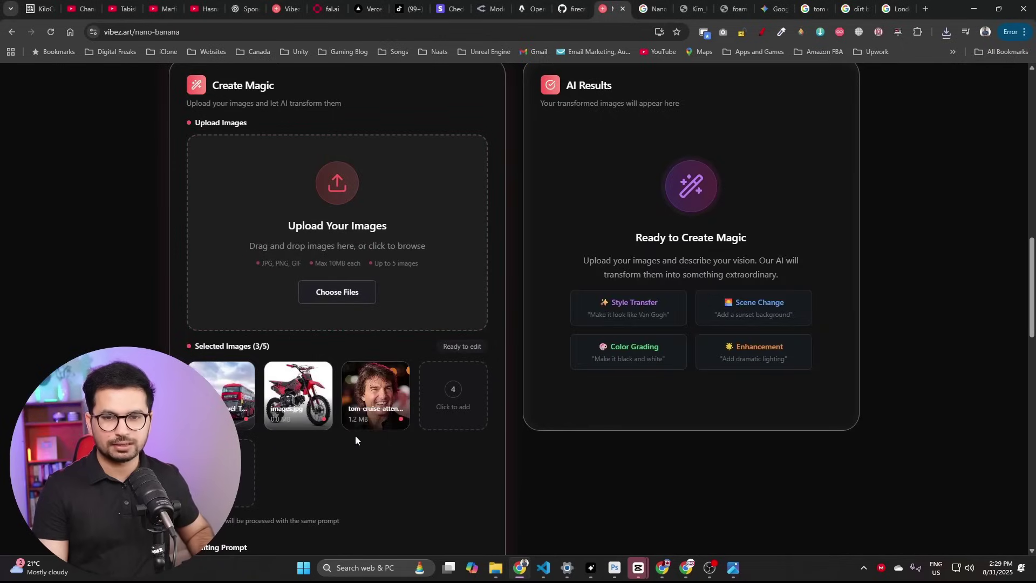
scroll(355, 440, down, 3)
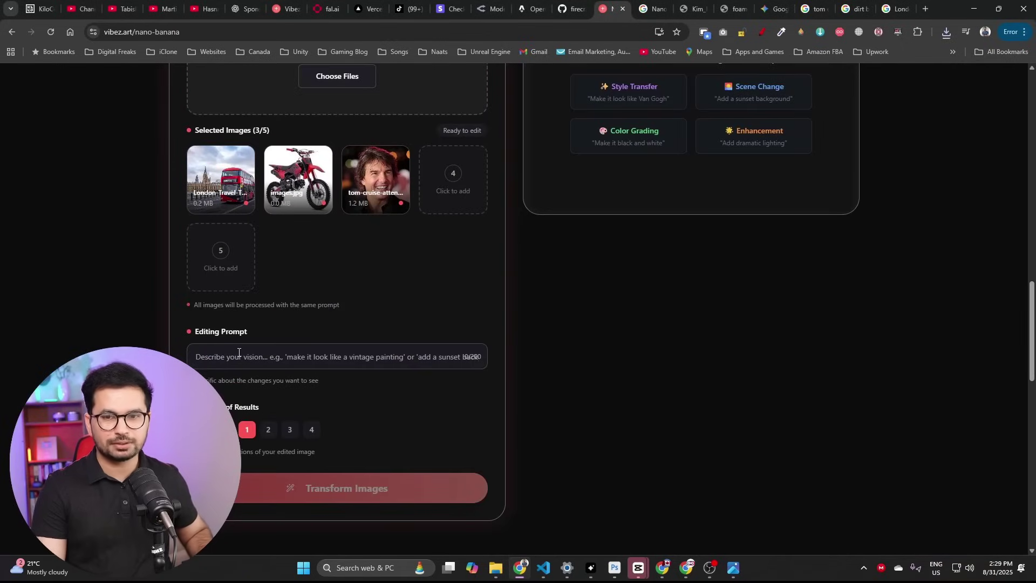
text(Tom cruise driving dirtbike on London Streets)
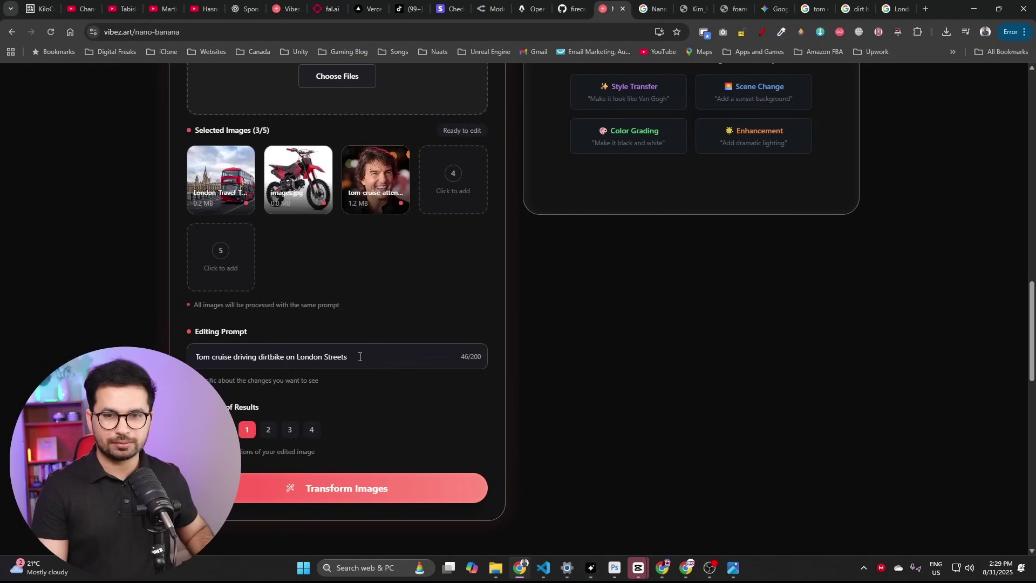
Transform the images using the Tom Cruise dirt-bike London prompt.
drag(359, 356, 134, 340)
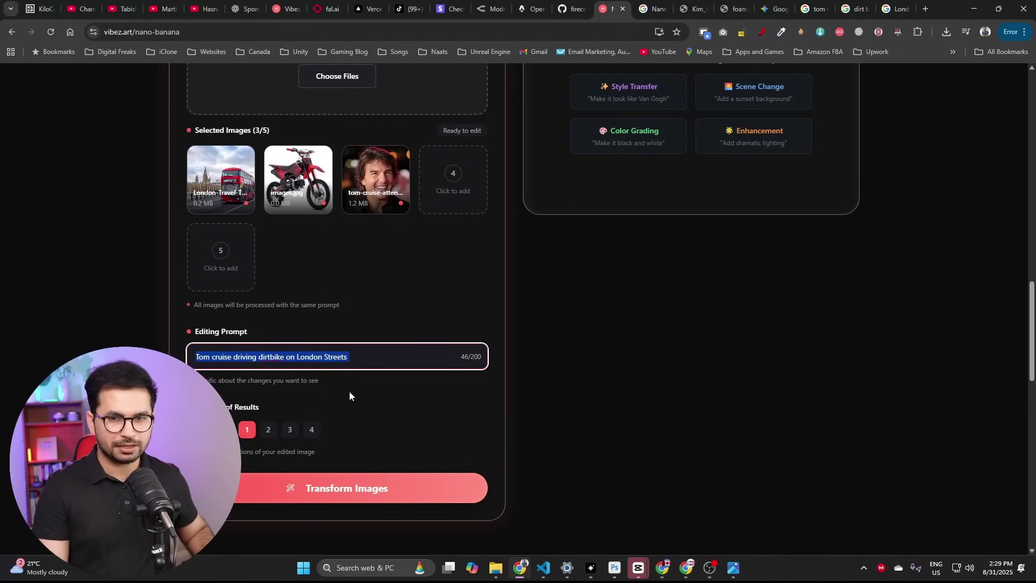
scroll(436, 441, down, 3)
click(310, 326)
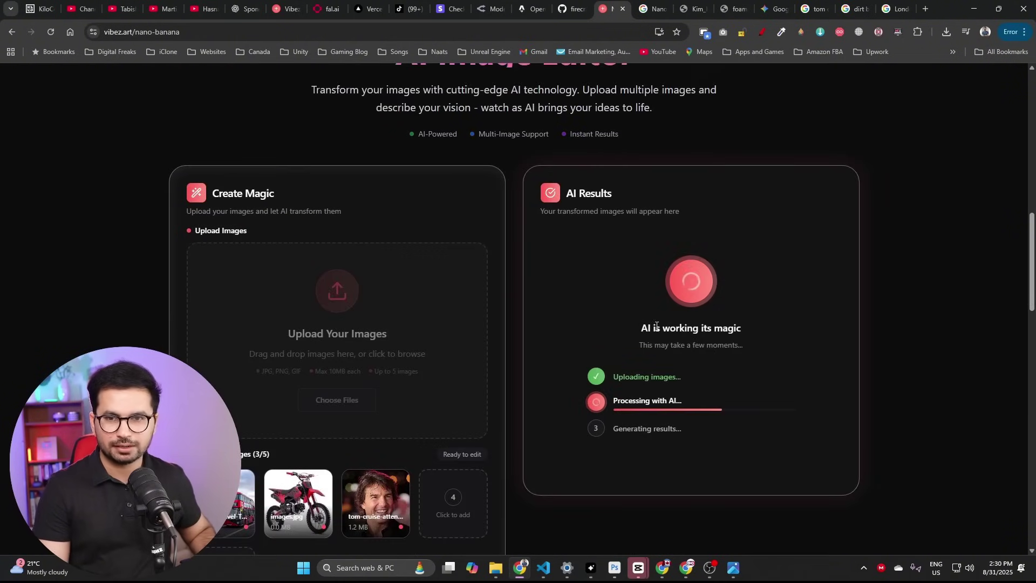
scroll(611, 342, down, 1)
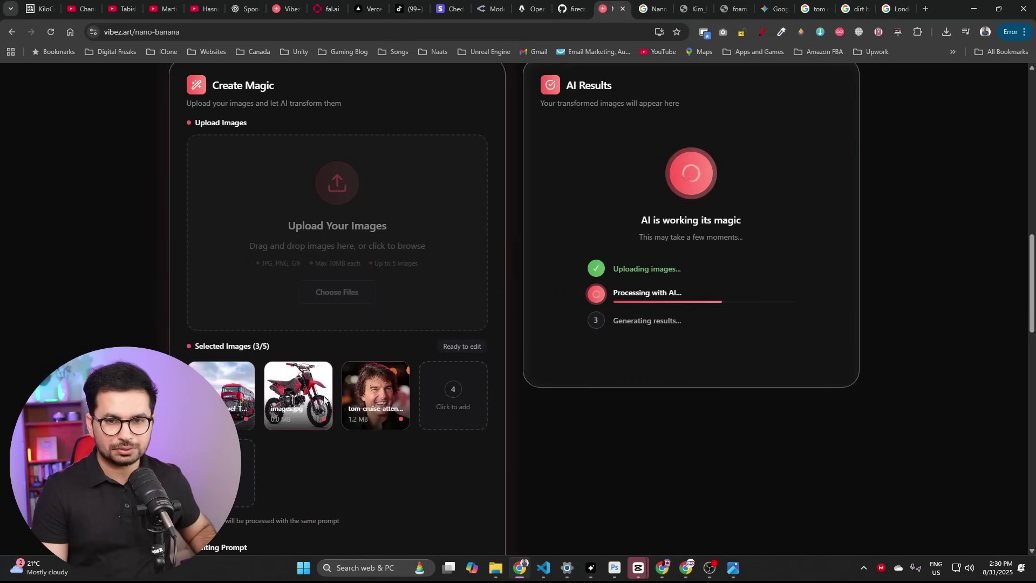
scroll(278, 424, down, 2)
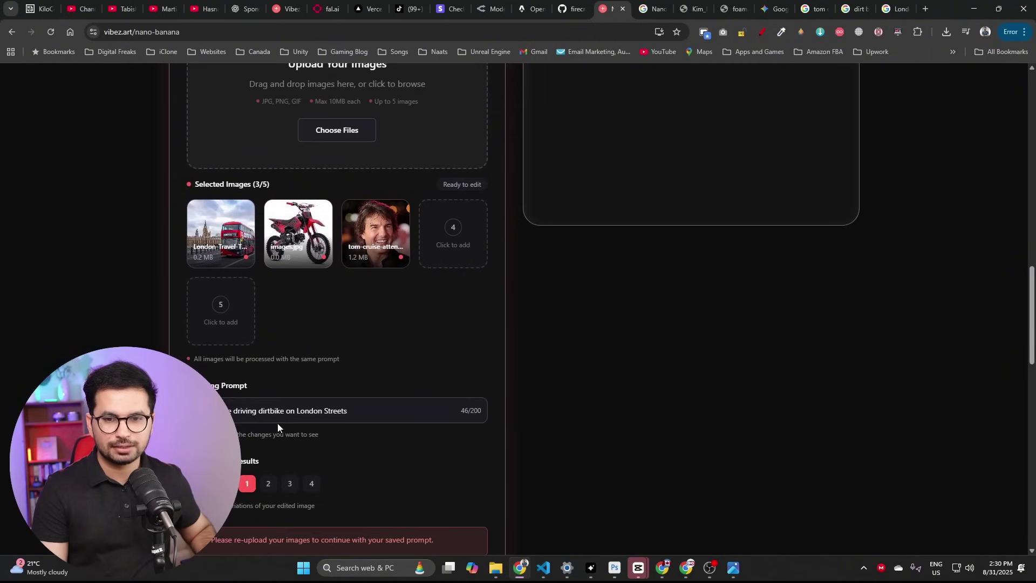
scroll(656, 389, up, 3)
scroll(743, 359, down, 1)
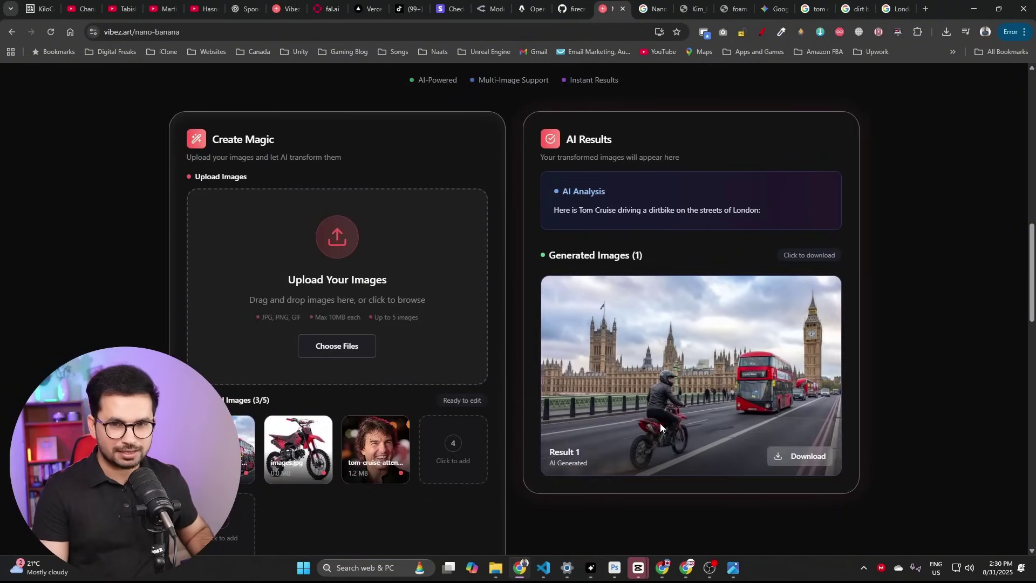
Download output (1).jpeg, then zoom in and pan across the rider, bus and Parliament.
click(817, 459)
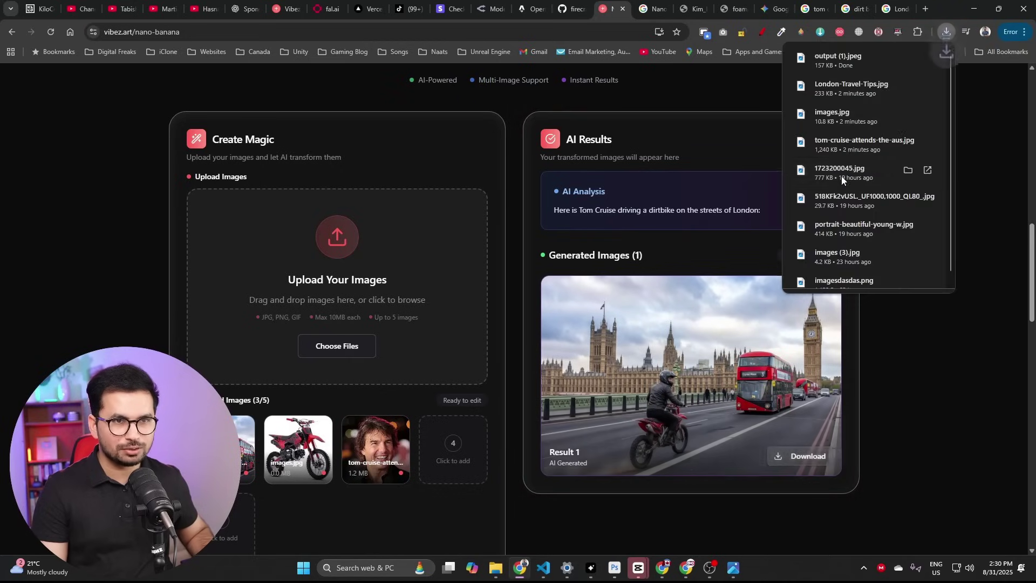
click(843, 59)
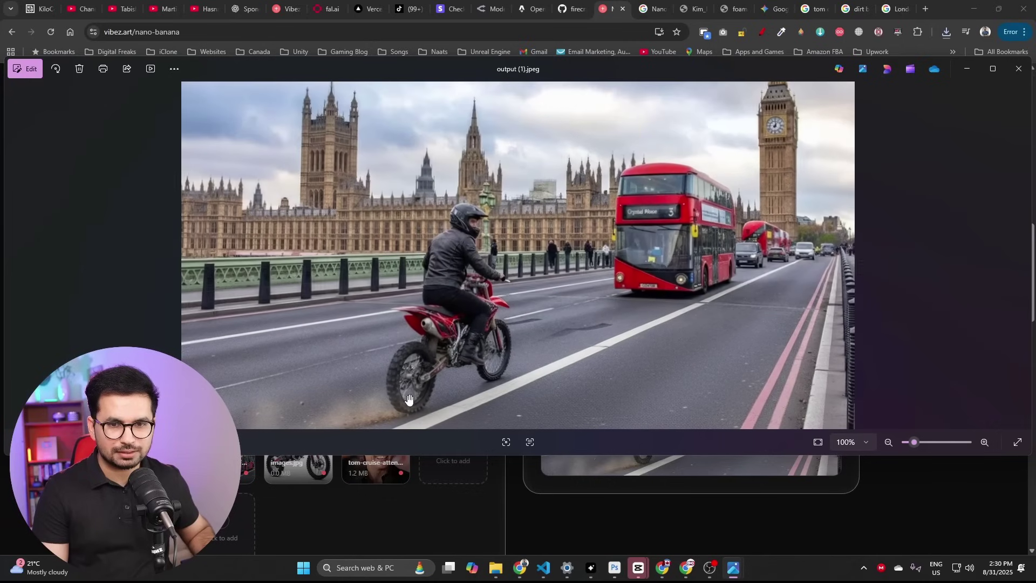
click(924, 445)
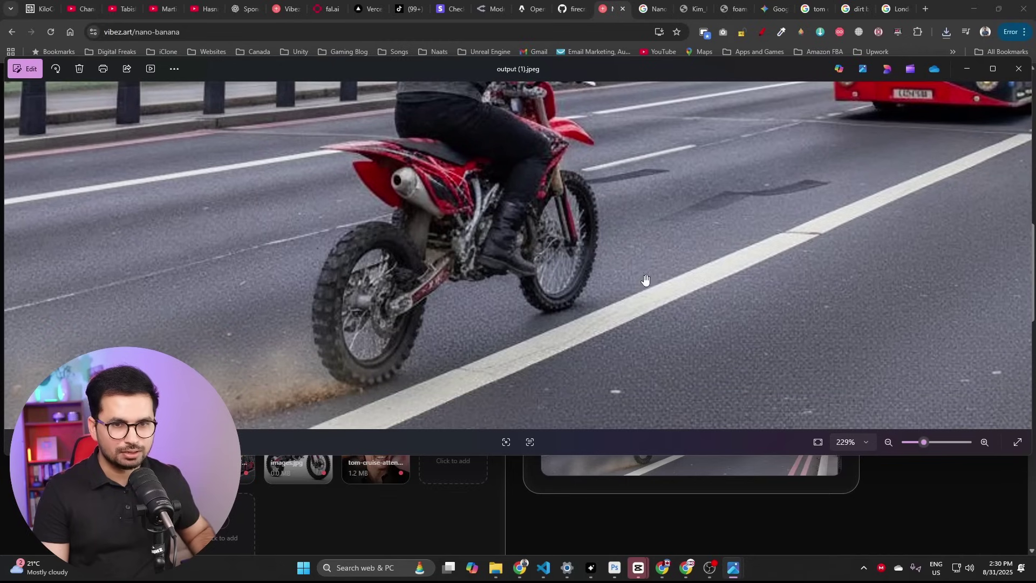
drag(640, 255, 427, 300)
drag(486, 265, 426, 301)
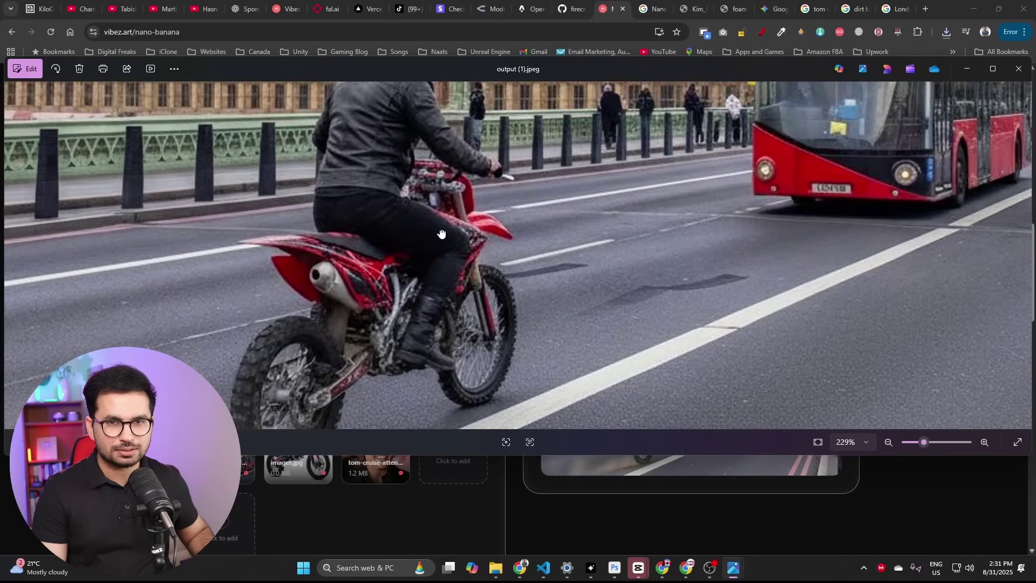
scroll(411, 290, down, 5)
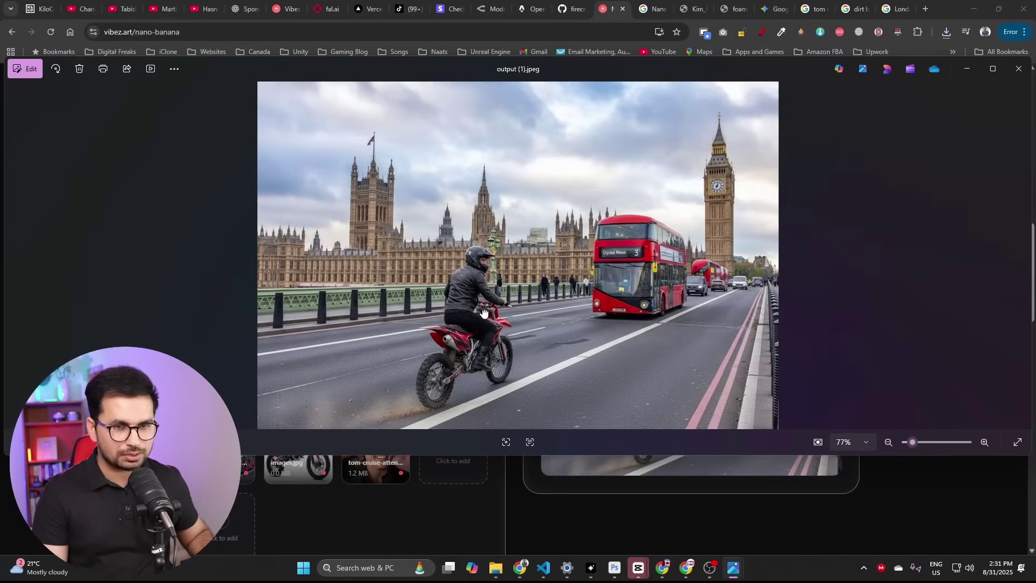
scroll(486, 329, up, 2)
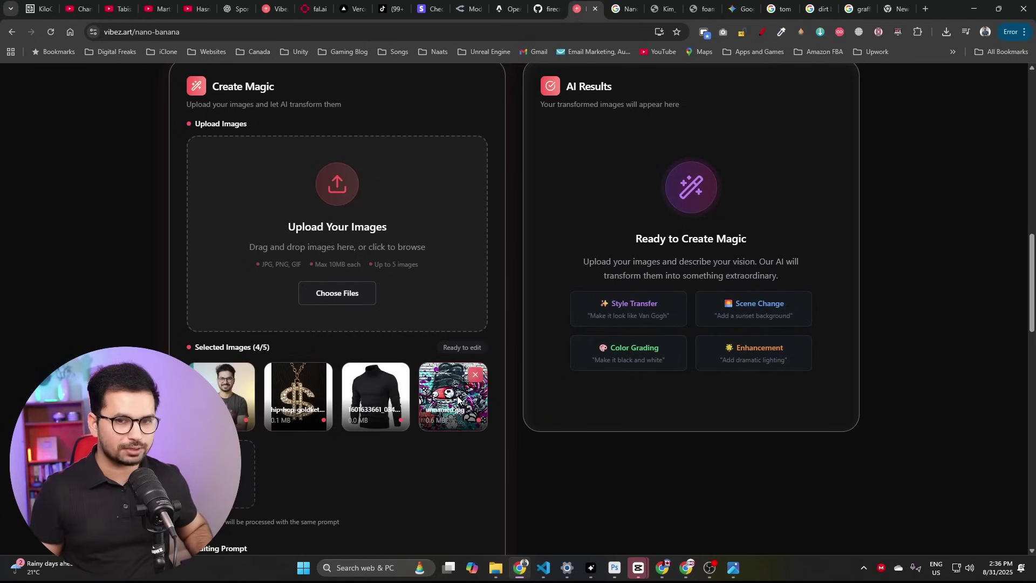
scroll(455, 401, down, 2)
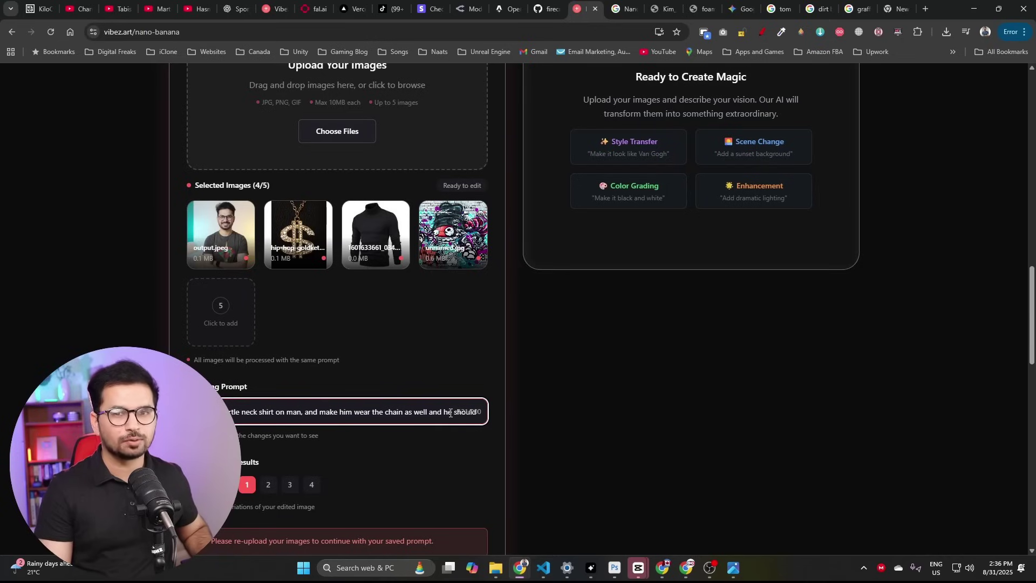
scroll(278, 444, down, 3)
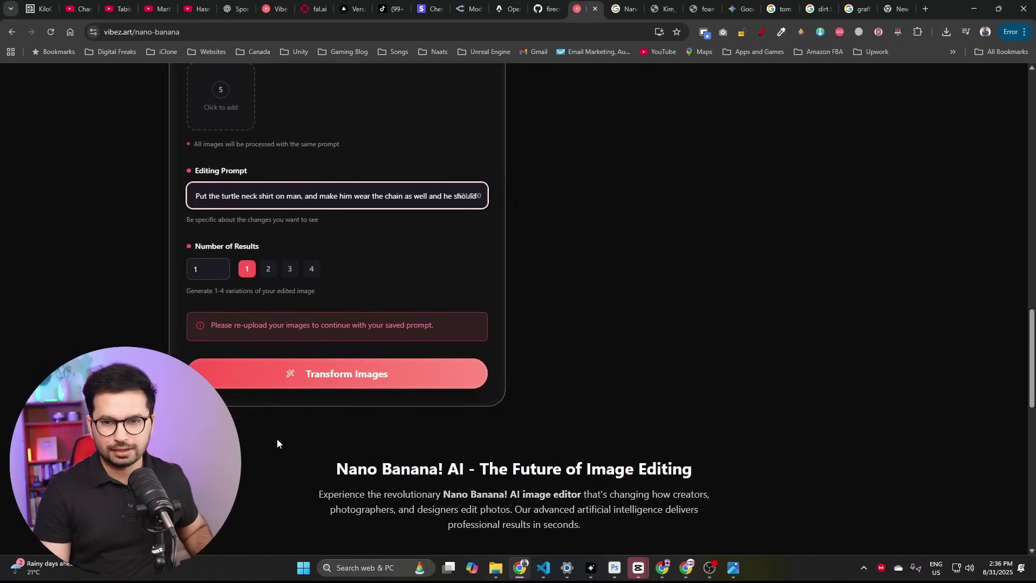
Run Transform Images for the turtleneck, gold dollar chain and graffiti composite.
click(278, 378)
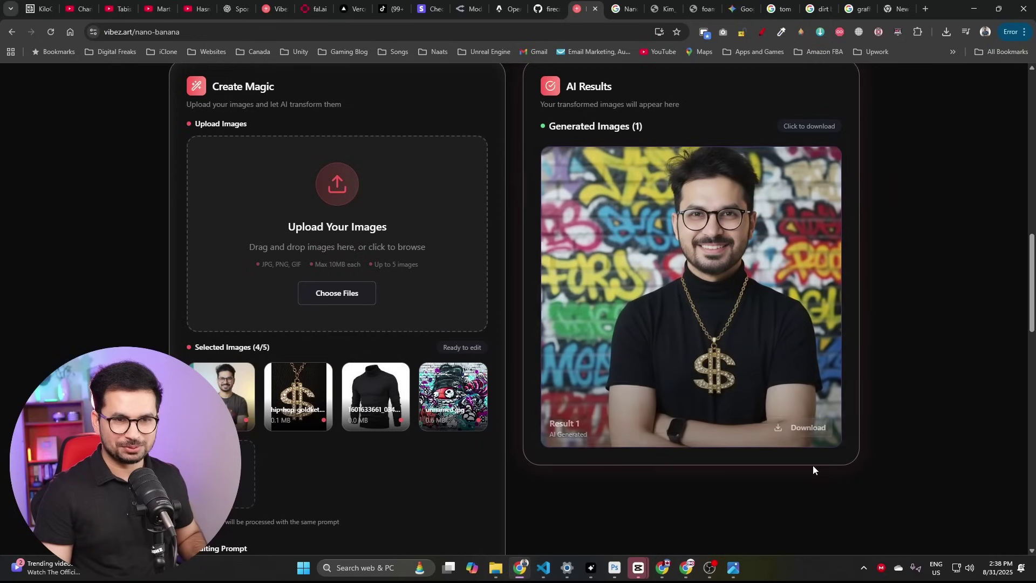
Download and view output (2).jpeg in Photos, then close the viewer.
click(801, 428)
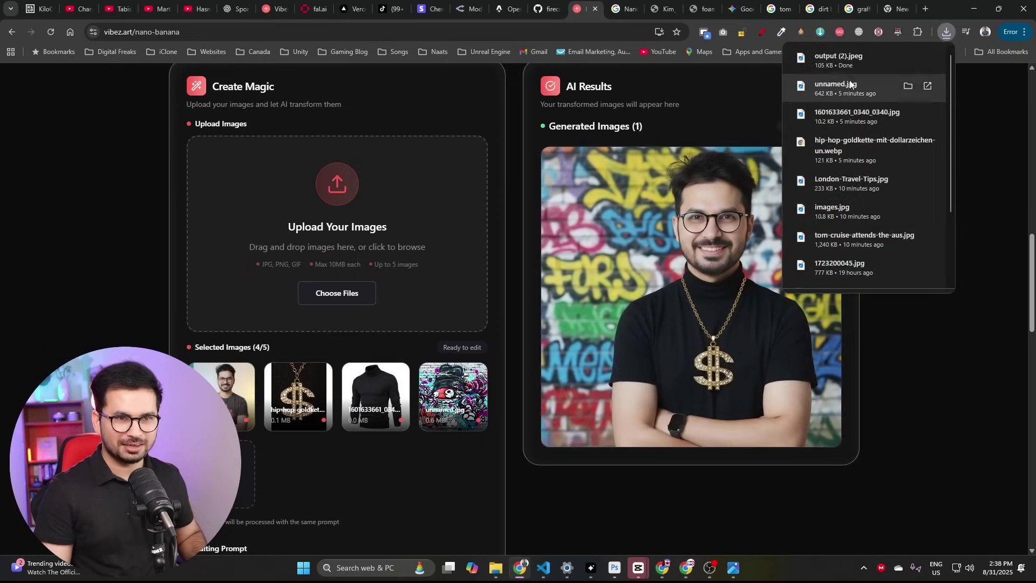
click(823, 60)
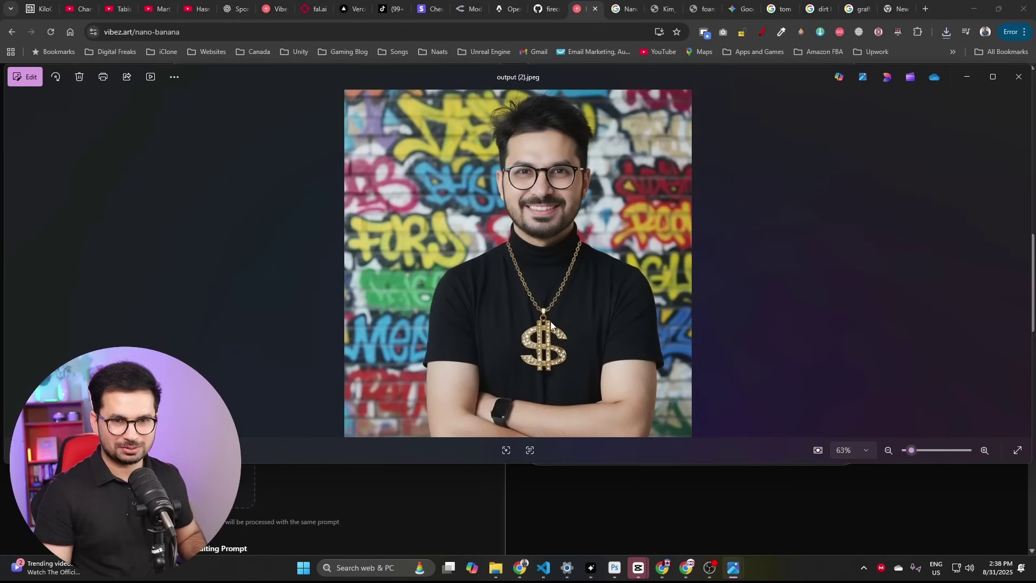
scroll(545, 359, up, 2)
scroll(533, 340, up, 2)
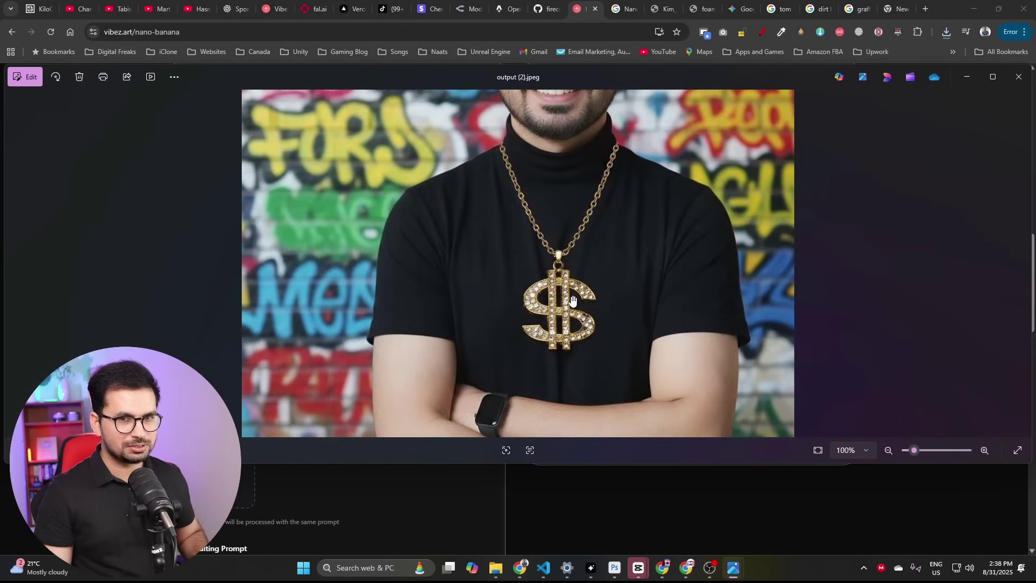
click(539, 470)
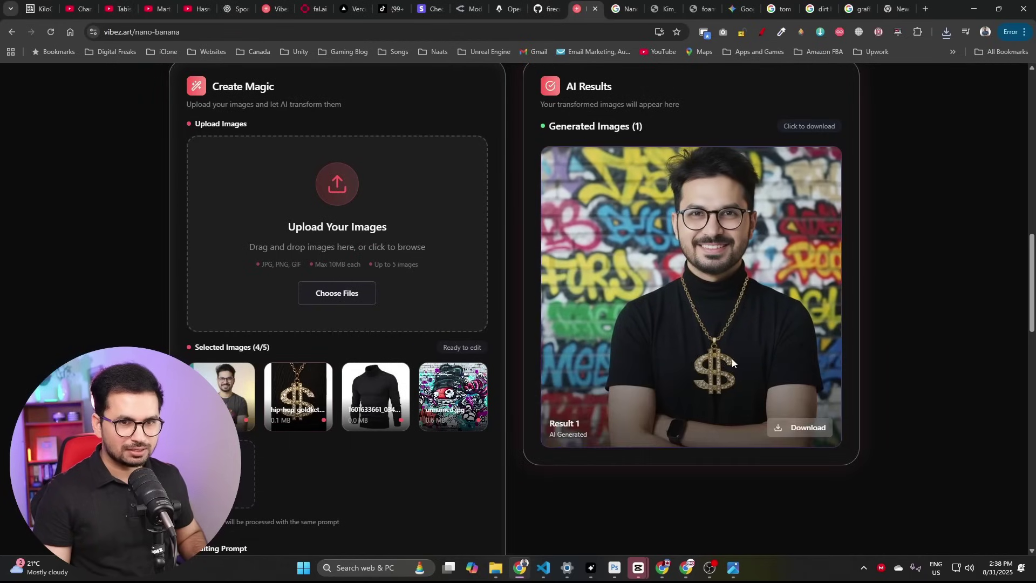
mouse_move(733, 568)
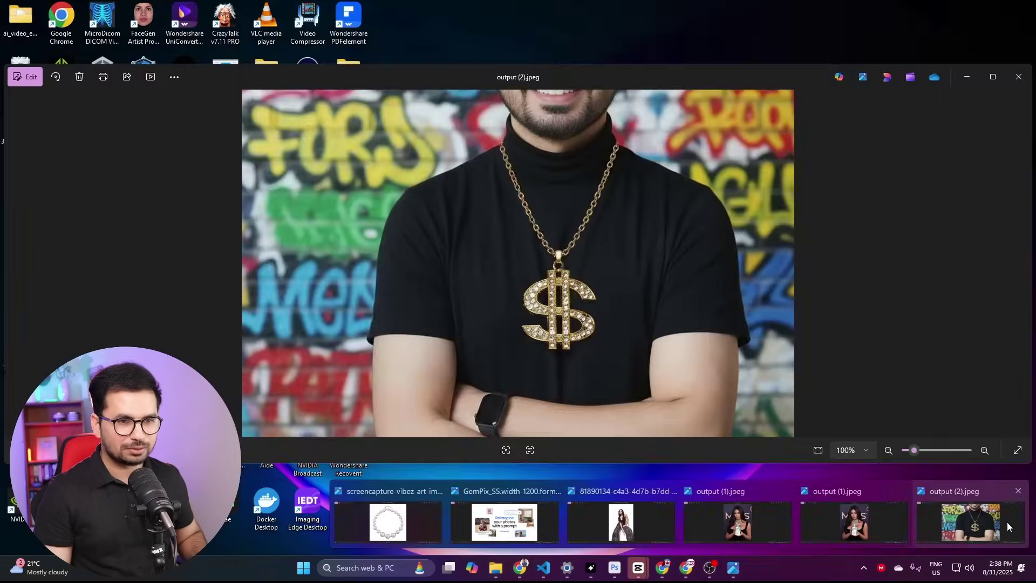
click(1007, 522)
scroll(490, 284, up, 1)
scroll(510, 291, up, 3)
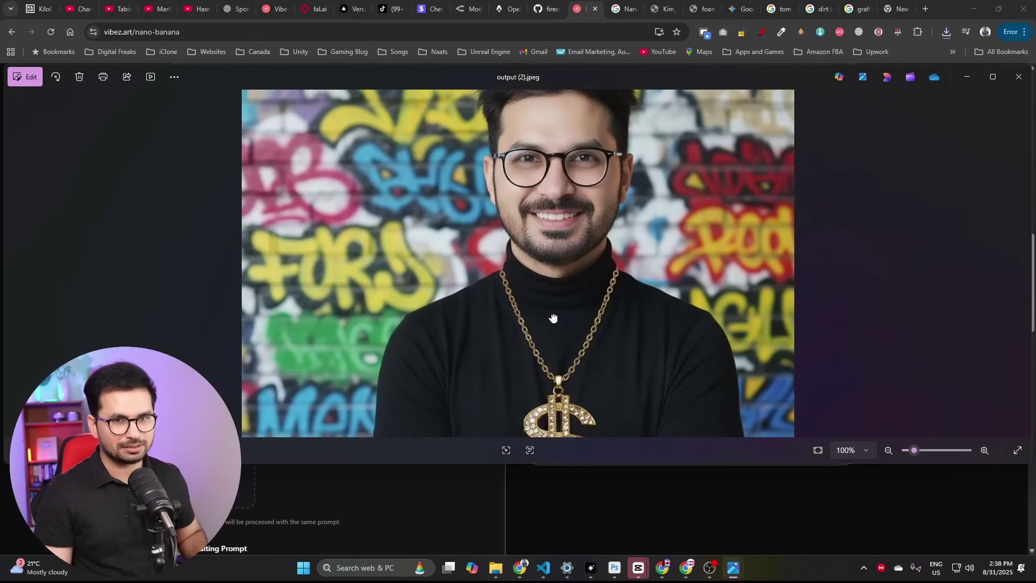
scroll(543, 302, up, 1)
scroll(640, 324, down, 3)
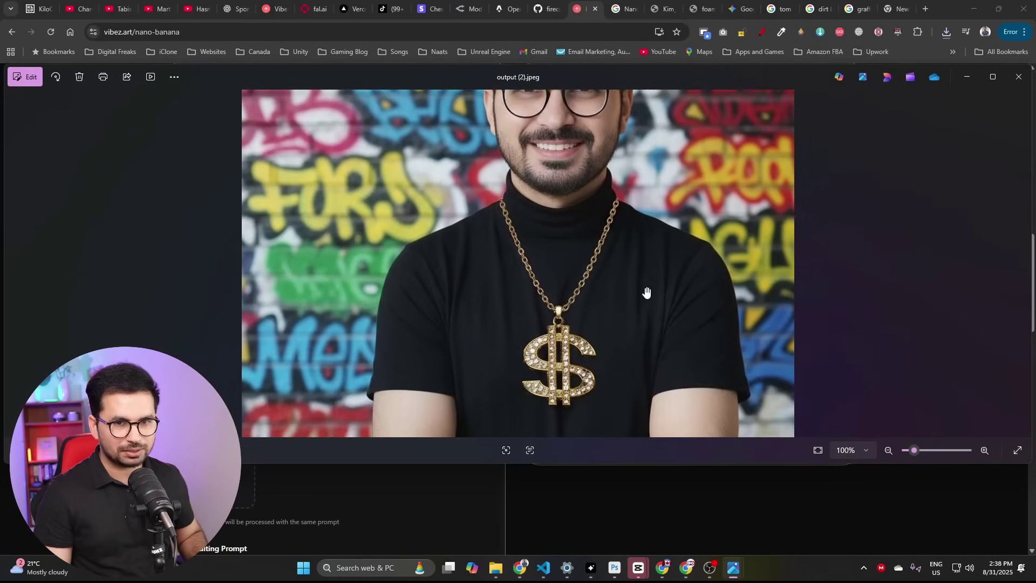
scroll(649, 316, down, 1)
scroll(652, 316, down, 3)
scroll(615, 324, up, 4)
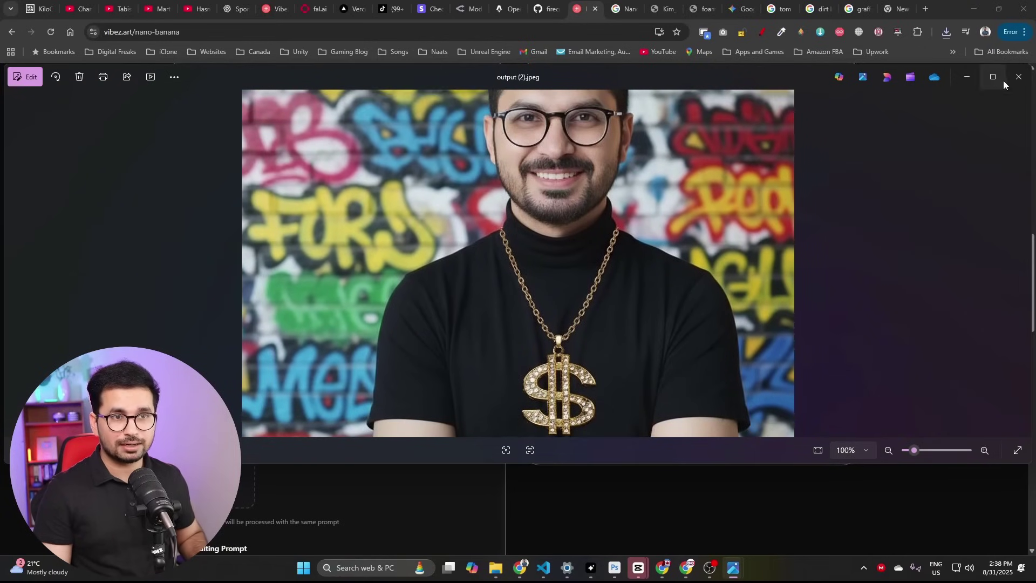
click(970, 76)
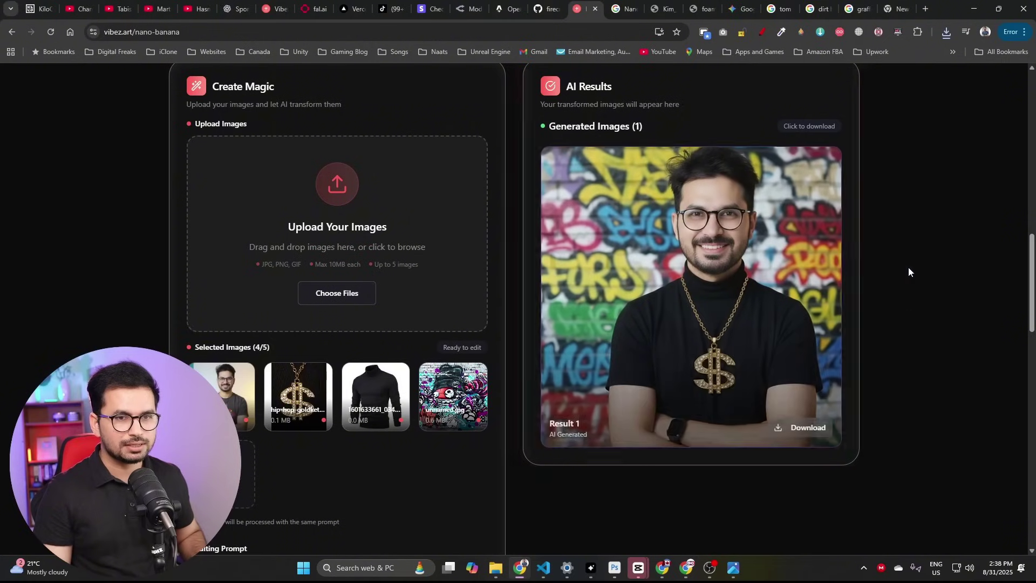